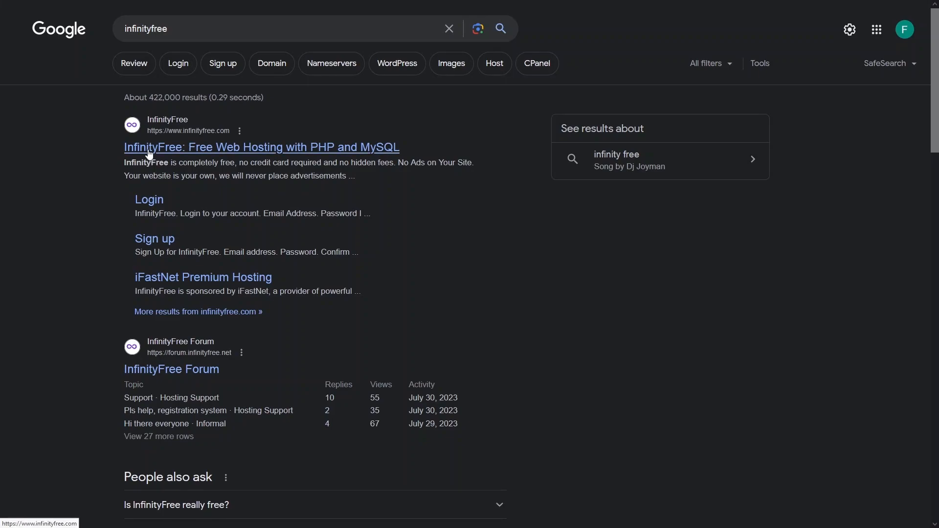
# - Open the InfinityFree website from the search results, review its free hosting features and open the registration form
pyautogui.click(149, 153)
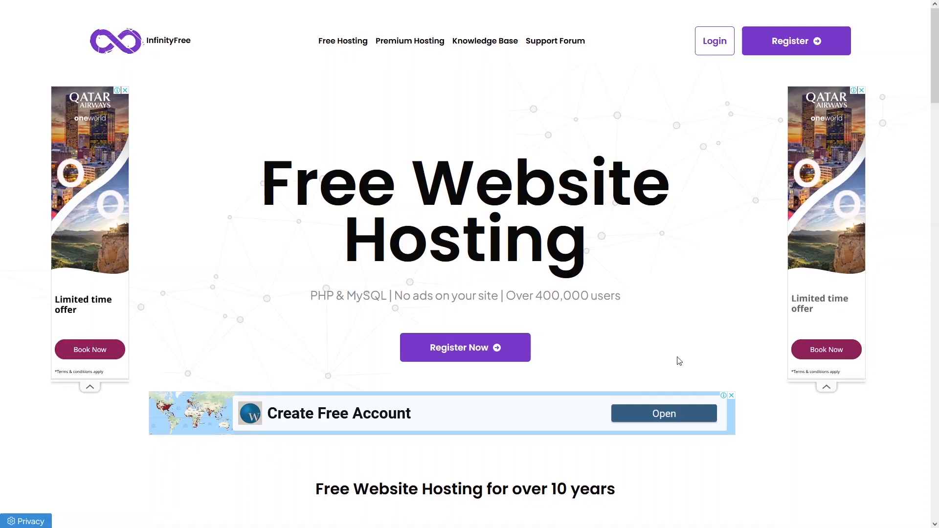
pyautogui.scroll(-4, 416, 308)
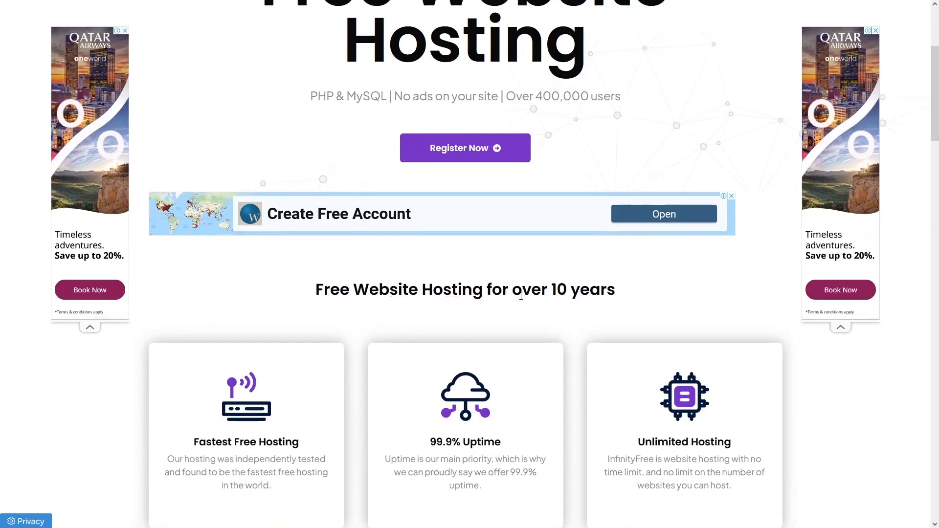
pyautogui.scroll(-4, 499, 300)
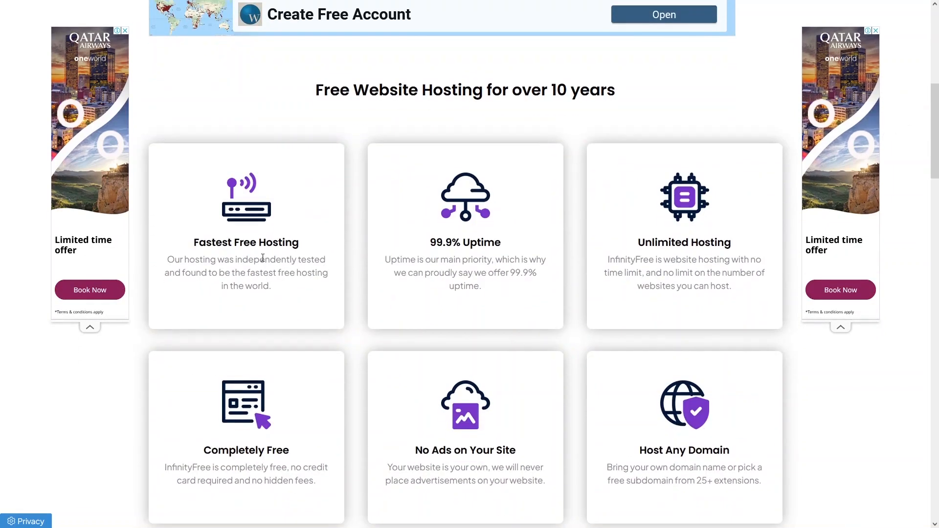
pyautogui.scroll(-2, 444, 168)
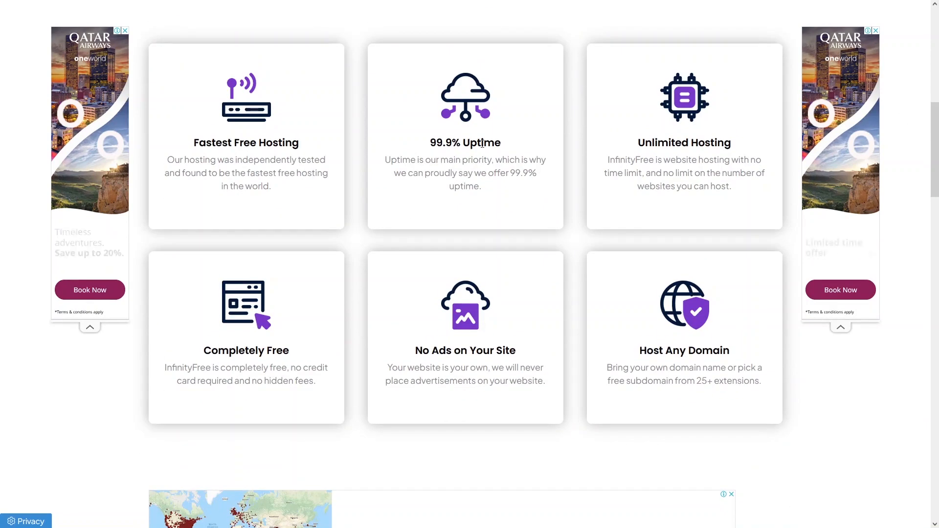
pyautogui.scroll(-1, 275, 343)
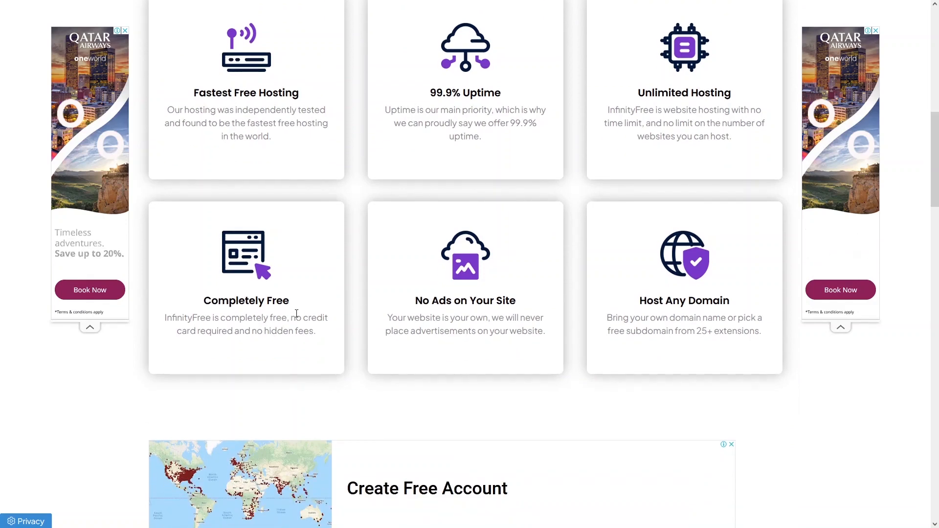
pyautogui.moveTo(290, 318); pyautogui.dragTo(330, 323)
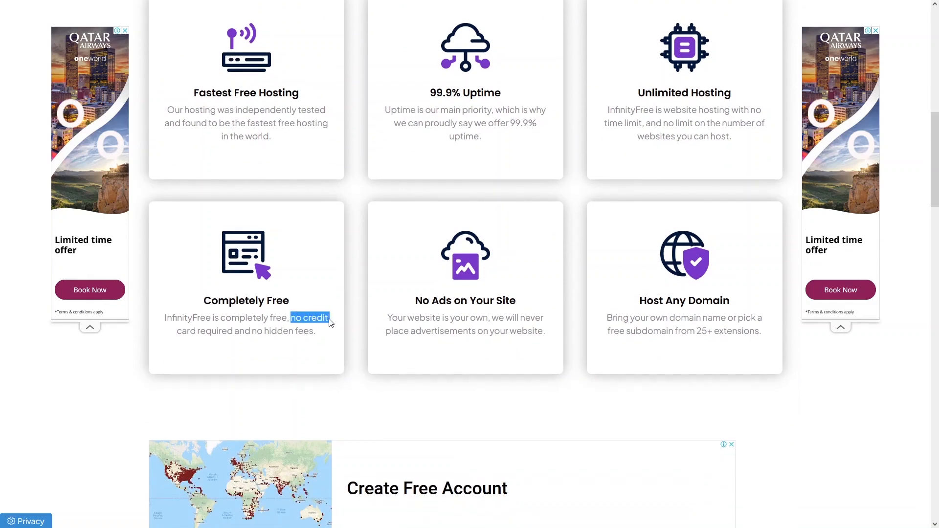
pyautogui.scroll(-4, 485, 304)
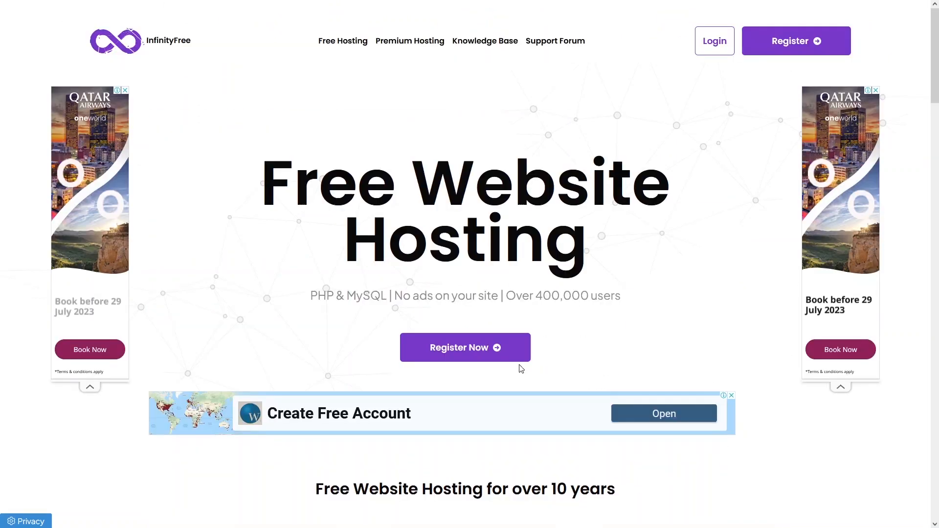
pyautogui.click(447, 348)
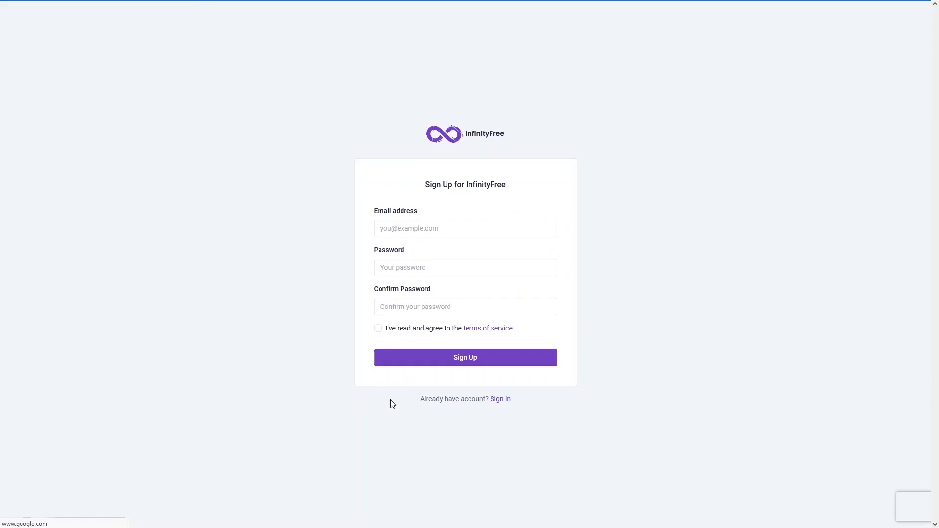
# - Search for temp email in a new browser tab and copy the temporary e-mail address from Temp Mail
pyautogui.click(142, 11)
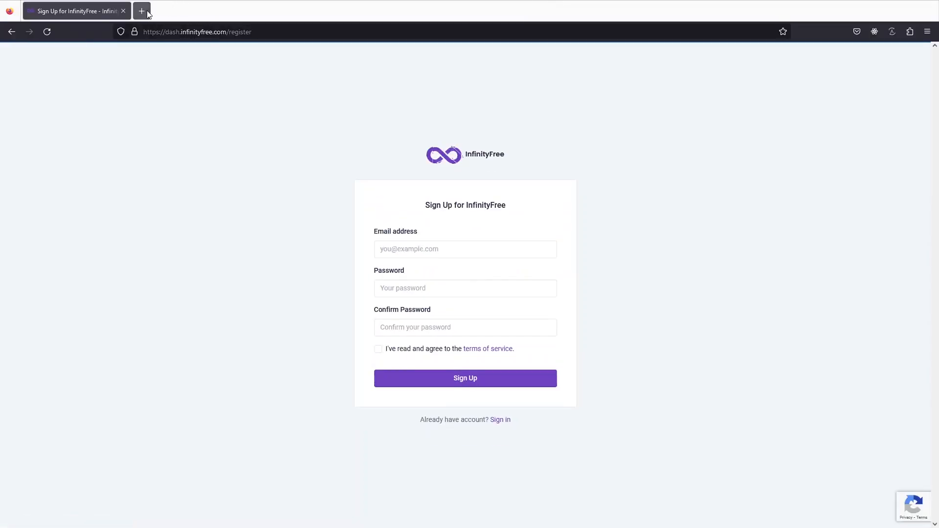
pyautogui.write('temp emai')
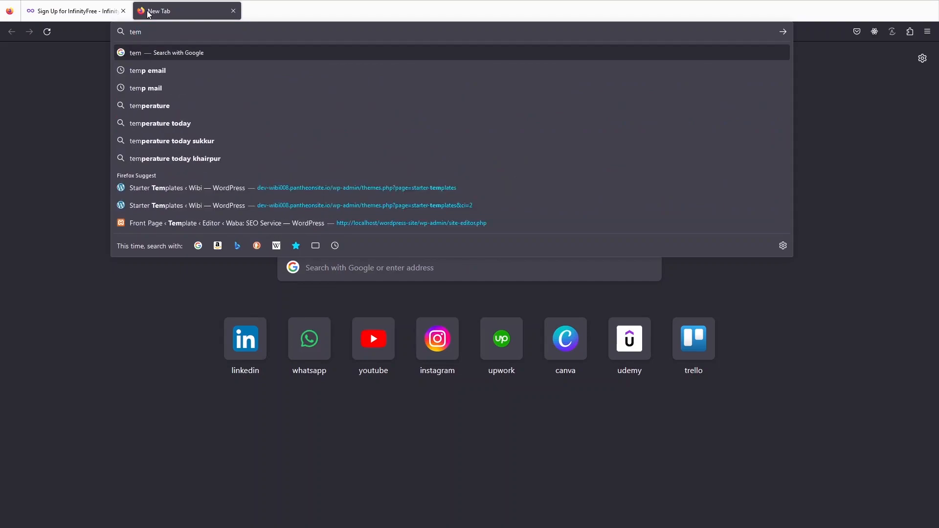
pyautogui.write('l')
pyautogui.press('Return')
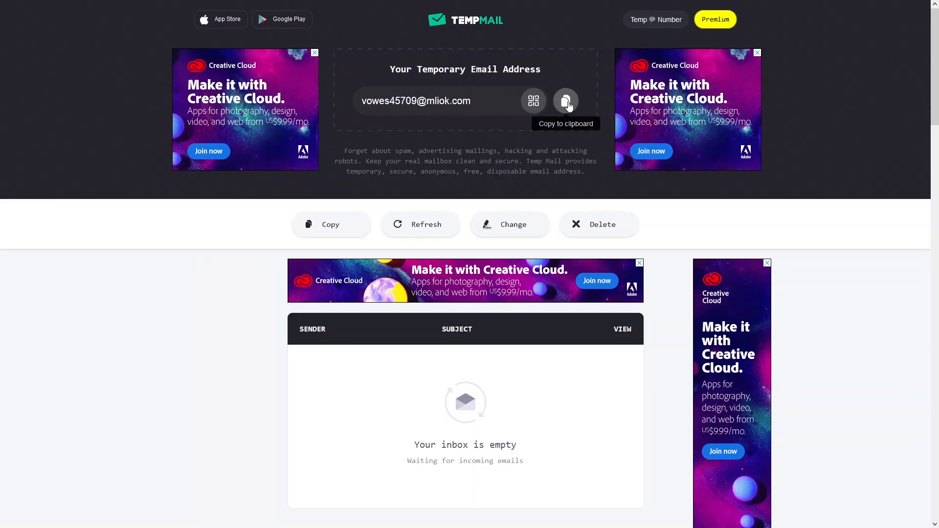
pyautogui.click(566, 101)
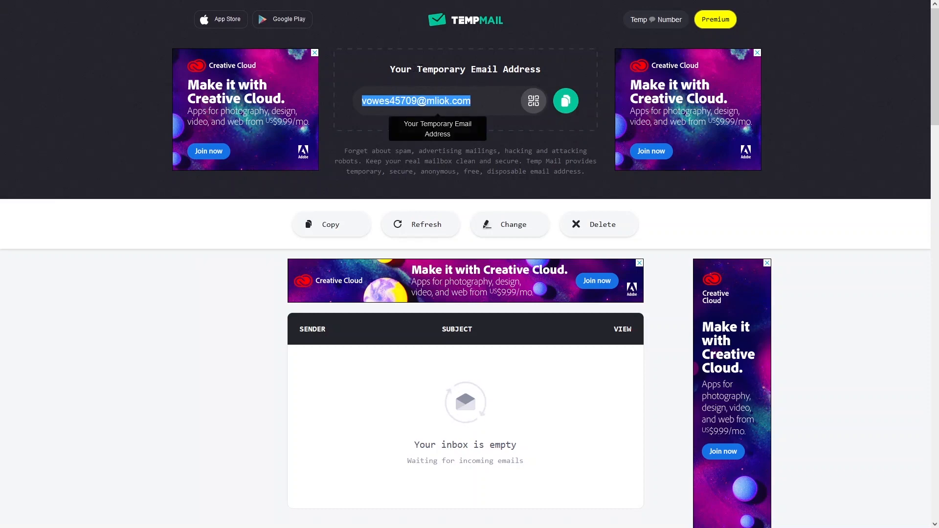
pyautogui.moveTo(418, 69); pyautogui.dragTo(540, 69)
# - Try to sign up for InfinityFree with the copied temporary e-mail address and the account password, without saving the login
pyautogui.moveTo(281, 3)
pyautogui.click(69, 4)
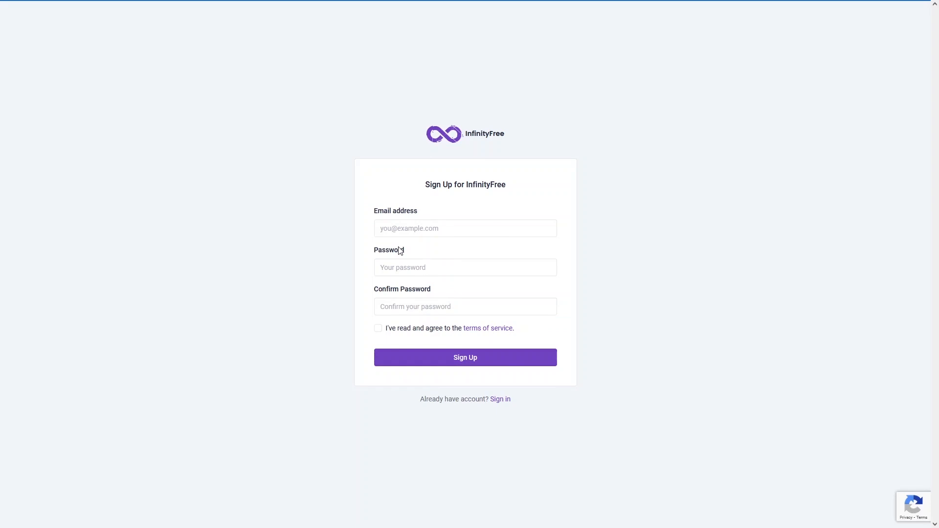
pyautogui.click(426, 230)
pyautogui.hotkey('ctrl', 'v')
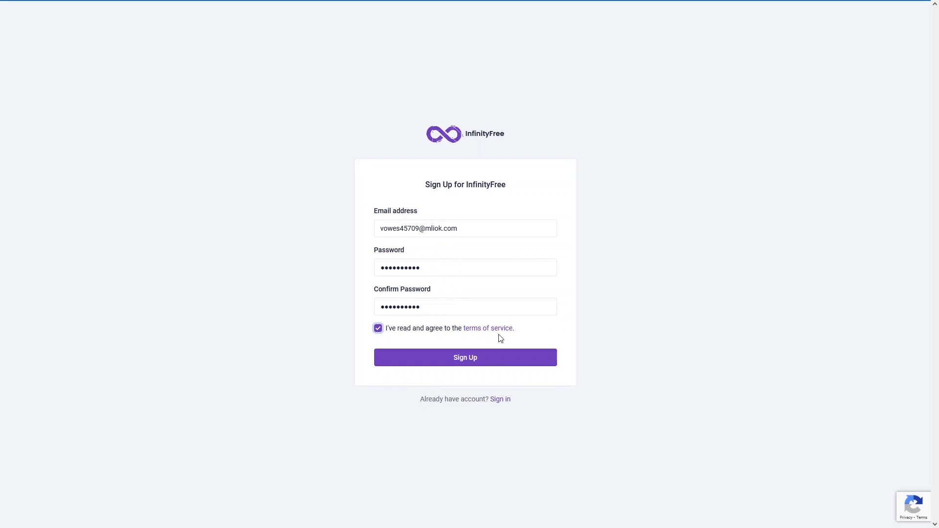
pyautogui.click(411, 360)
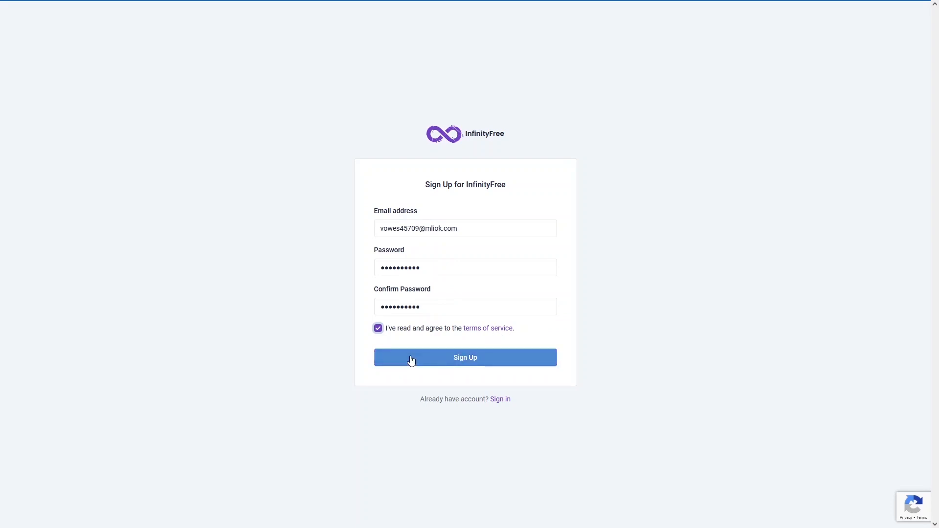
pyautogui.click(411, 361)
pyautogui.click(319, 130)
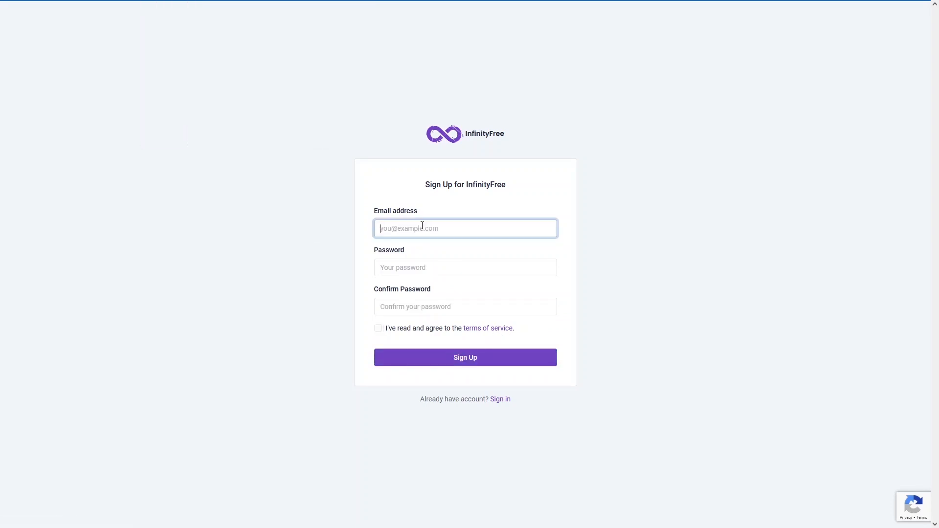
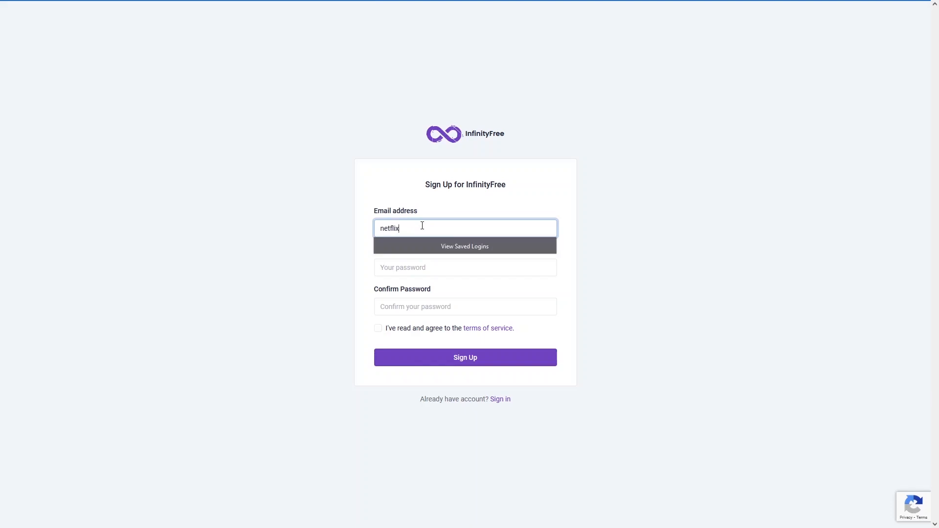
# - Fill in the sign-up form with the account's e-mail address, the account password and its confirmation
pyautogui.press('Tab')
pyautogui.write('*******')
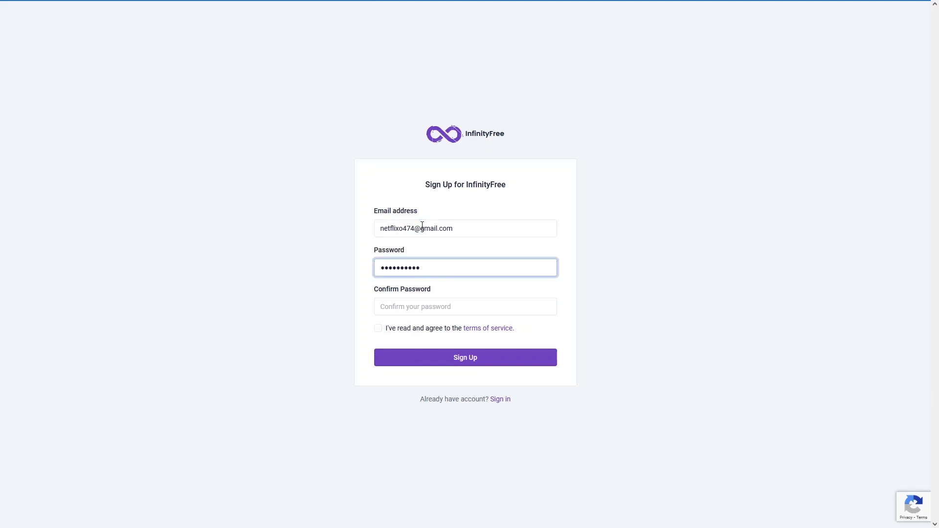
pyautogui.write('***')
pyautogui.press('Tab')
pyautogui.write('**********')
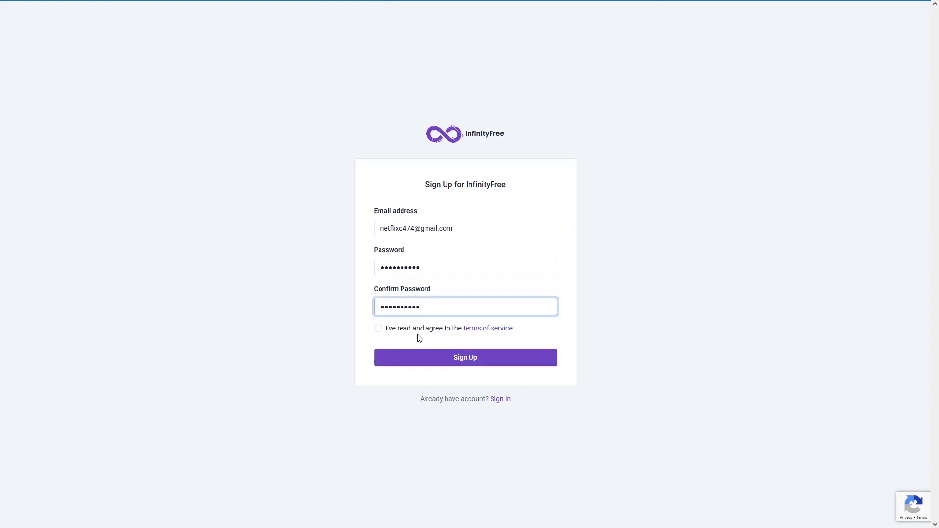
# - Agree to the terms of service and submit the sign-up form, declining to save the login
pyautogui.click(376, 332)
pyautogui.click(379, 332)
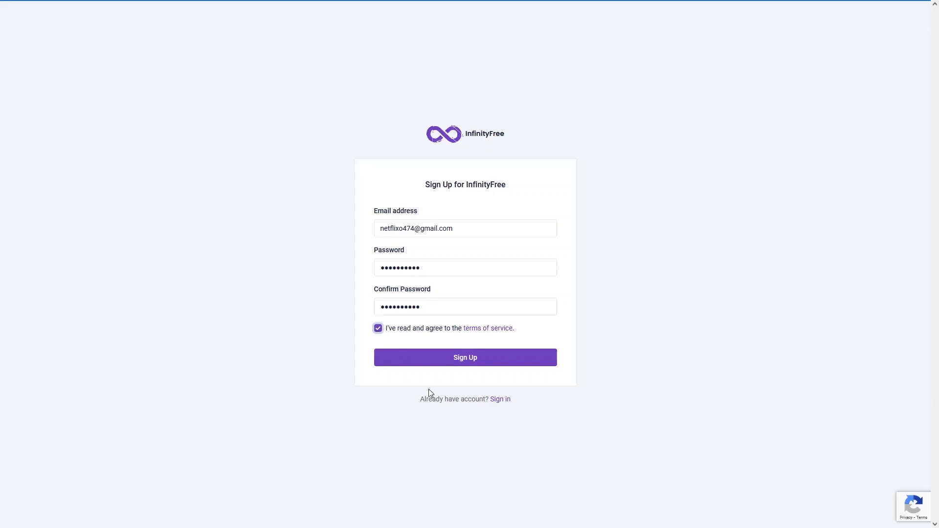
pyautogui.click(441, 360)
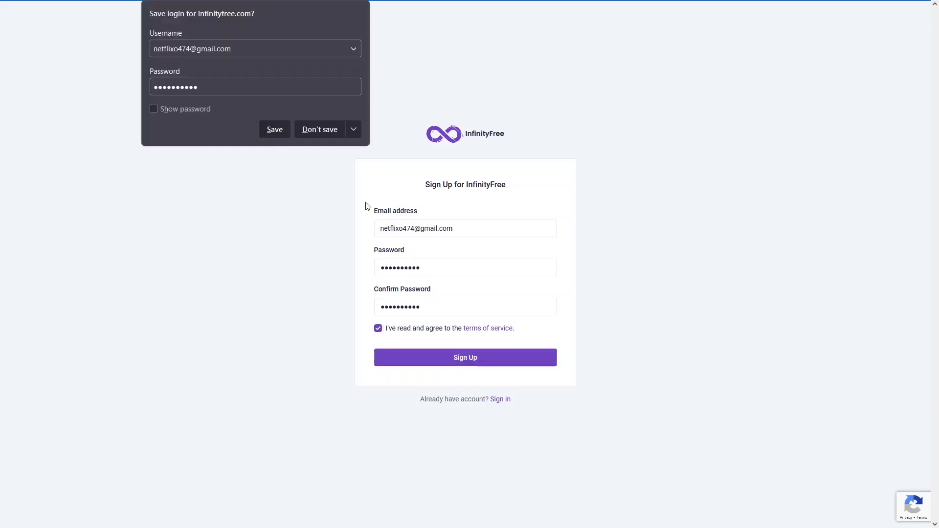
pyautogui.click(317, 136)
# - Verify the e-mail address through the InfinityFree message in Gmail and accept the privacy consent on the hosting dashboard
pyautogui.click(142, 11)
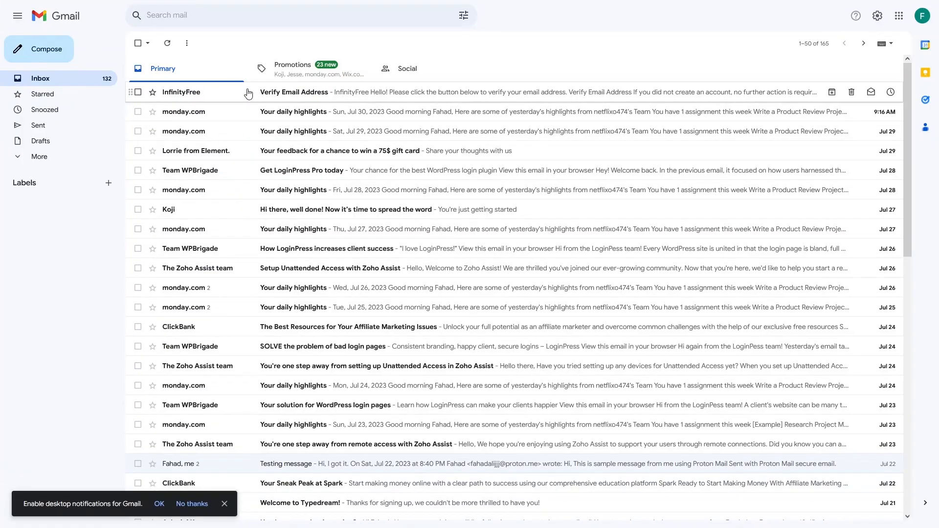
pyautogui.click(248, 94)
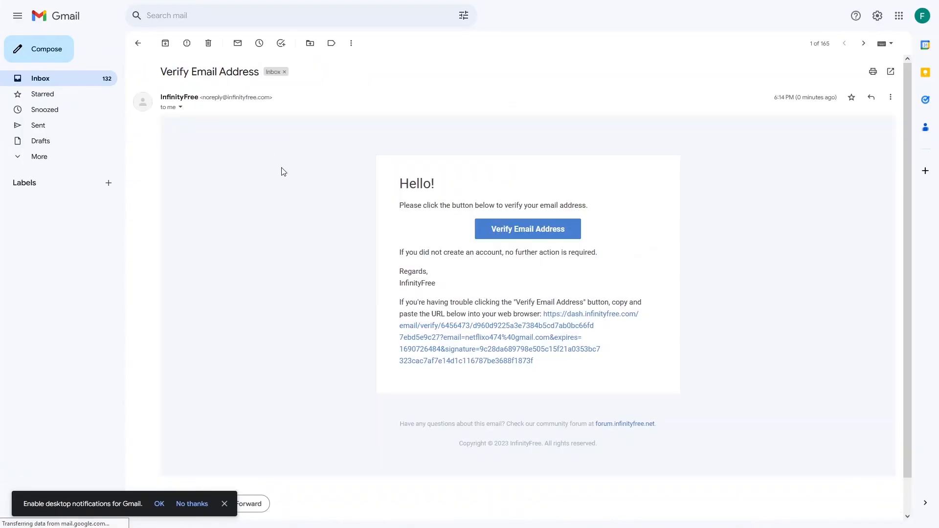
pyautogui.click(516, 234)
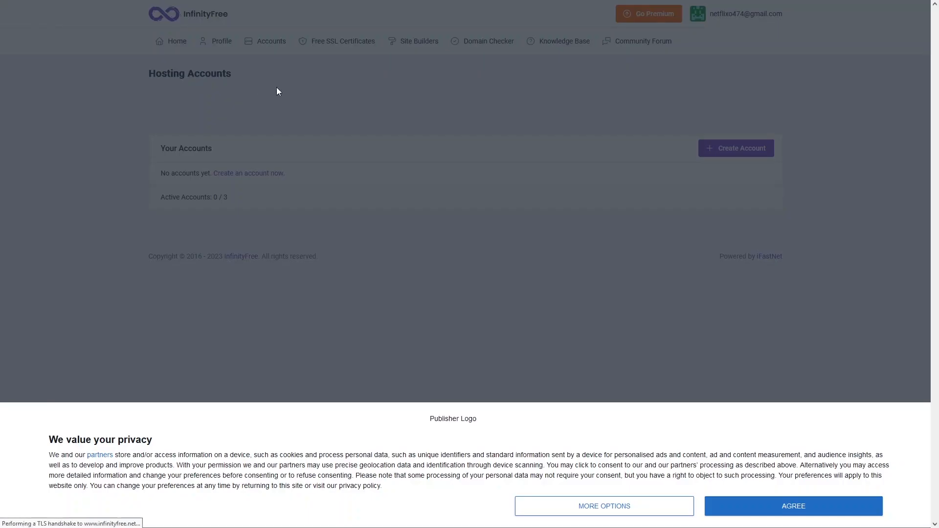
pyautogui.click(830, 507)
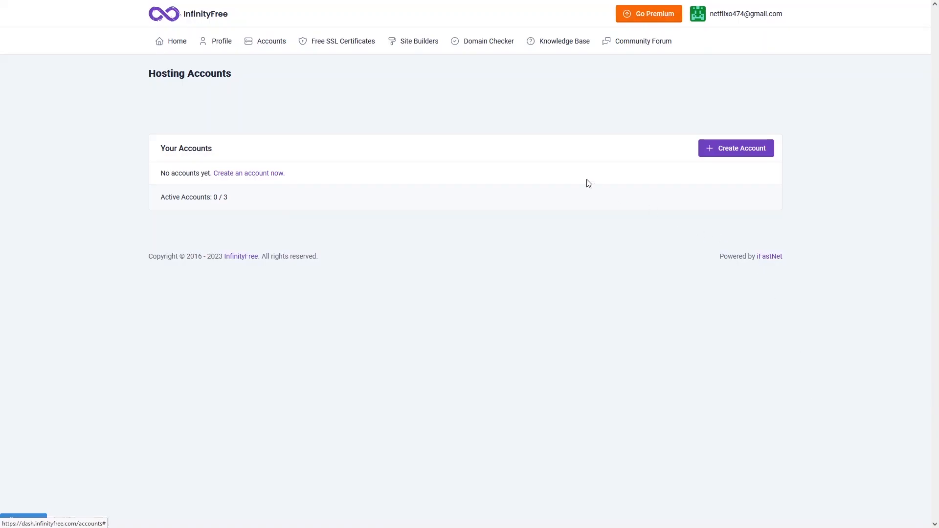
# - Start a new hosting account with the subdomain kazakhagee and extension .great-site.net, and check its availability
pyautogui.click(732, 155)
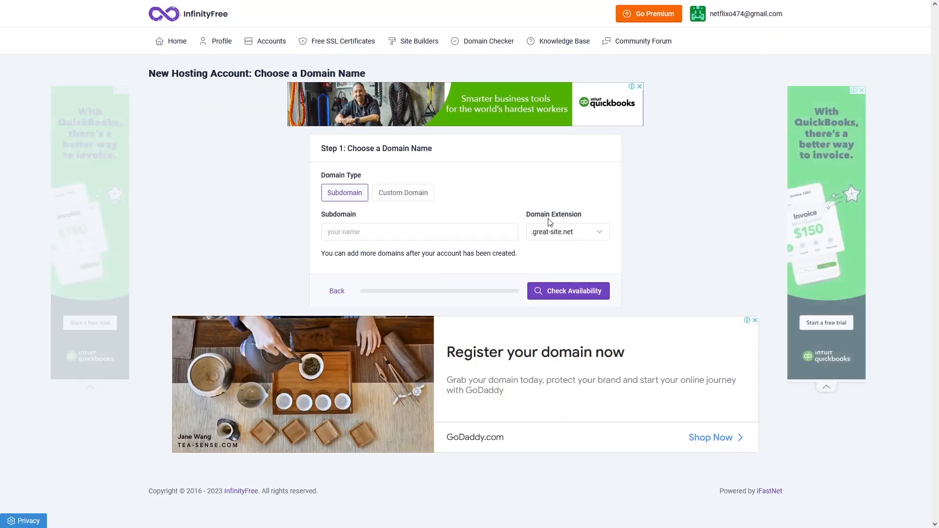
pyautogui.click(426, 200)
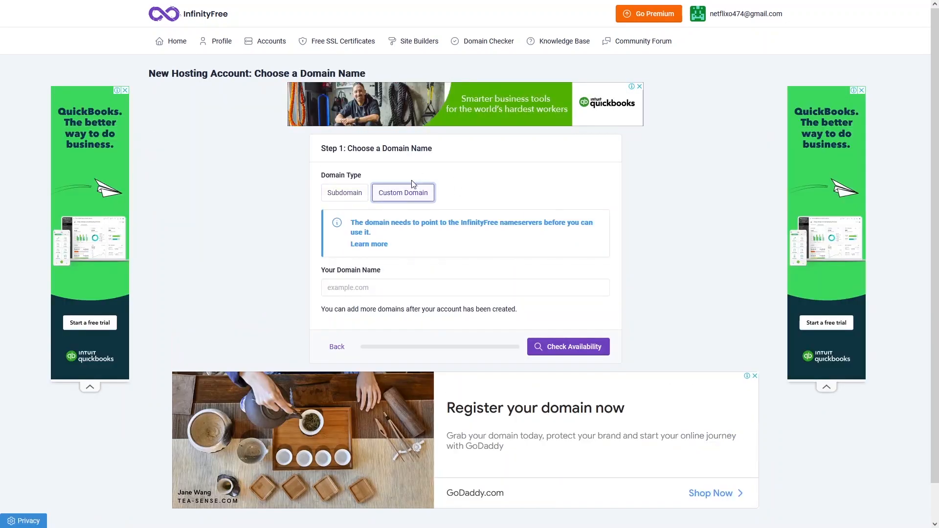
pyautogui.click(335, 194)
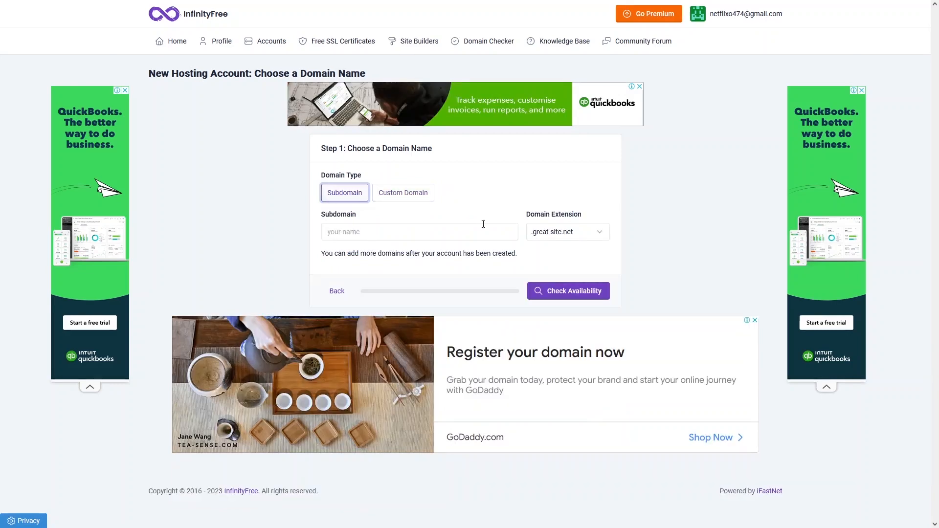
pyautogui.click(421, 233)
pyautogui.hotkey('ctrl', 'v')
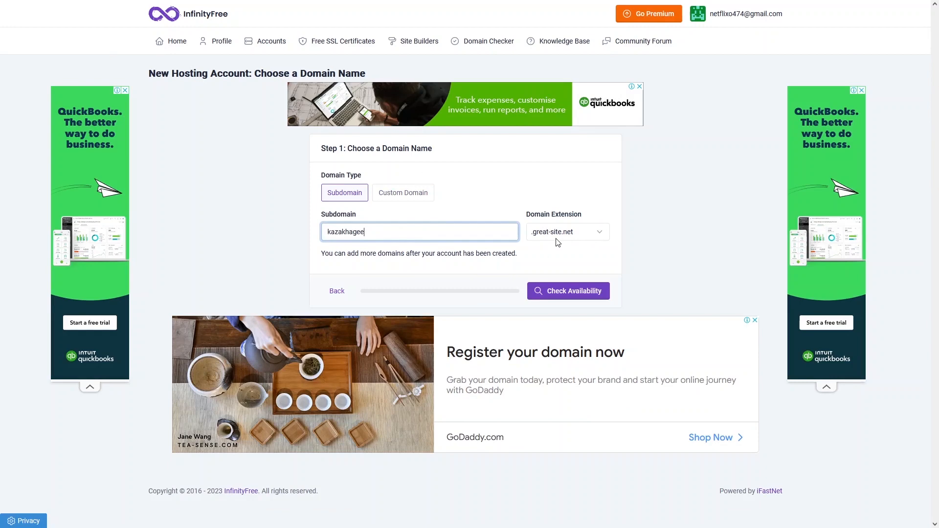
pyautogui.click(549, 291)
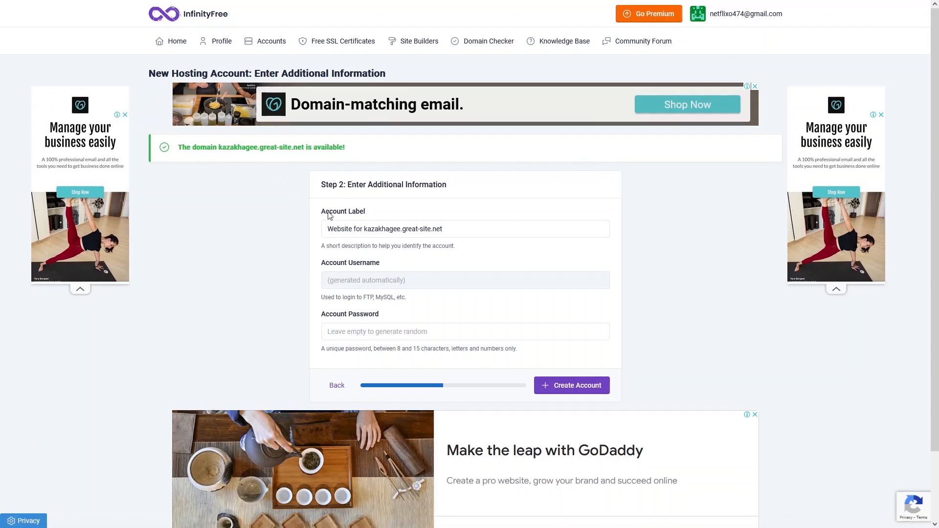
# - Create the hosting account with the default account label and an empty password field for a randomly generated password
pyautogui.click(452, 226)
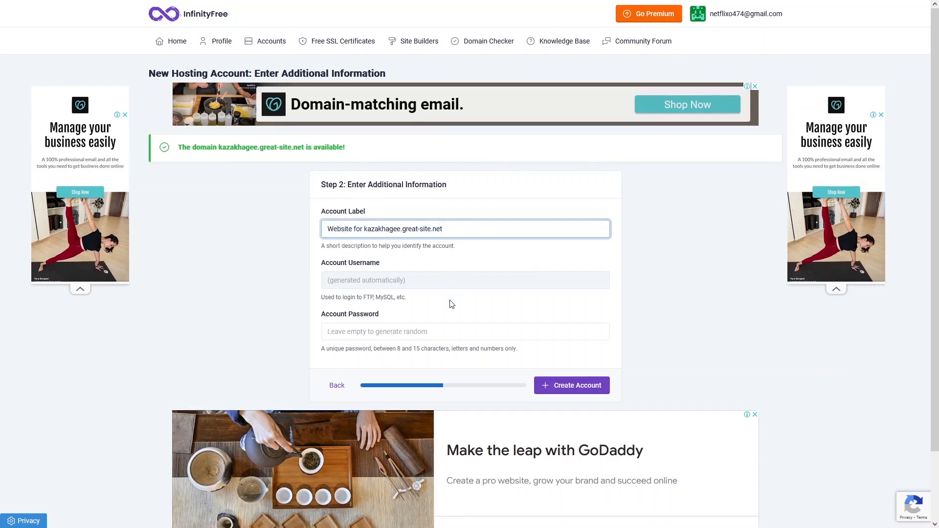
pyautogui.scroll(-2, 448, 303)
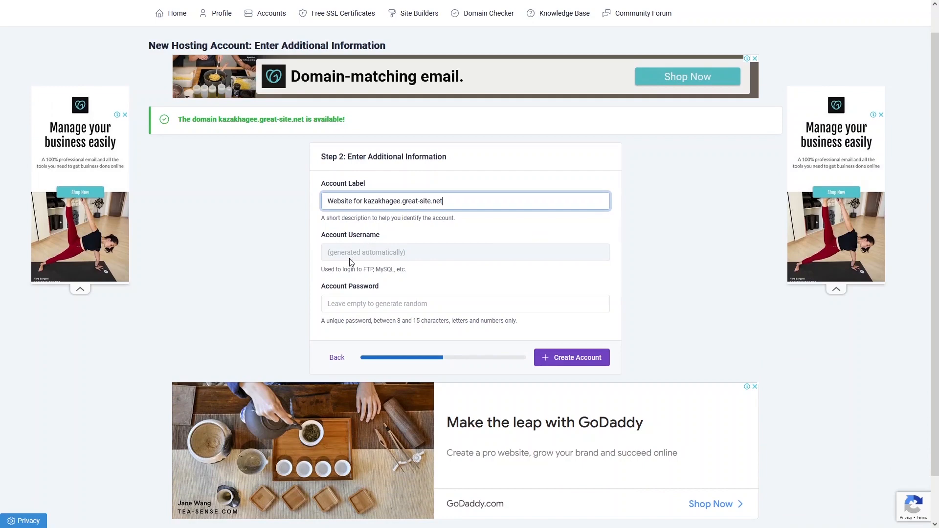
pyautogui.click(370, 302)
pyautogui.click(397, 283)
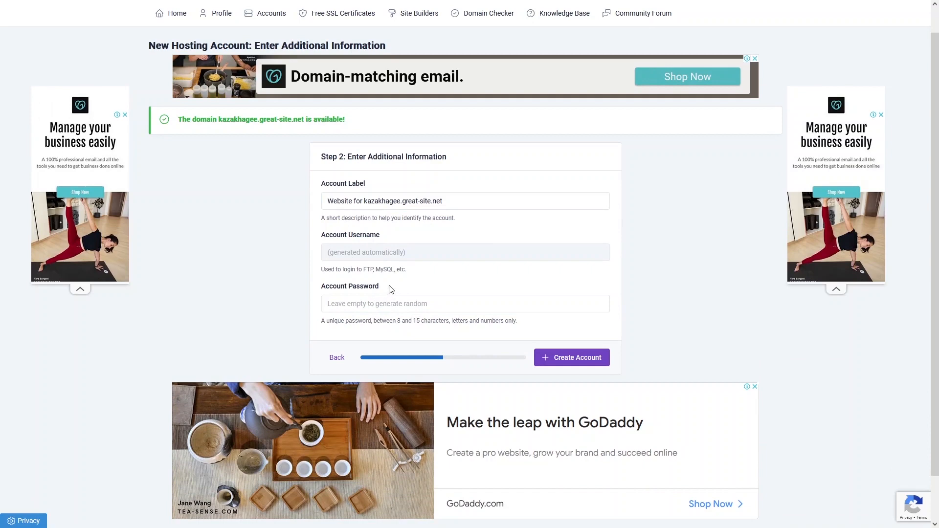
pyautogui.moveTo(372, 291); pyautogui.dragTo(360, 306)
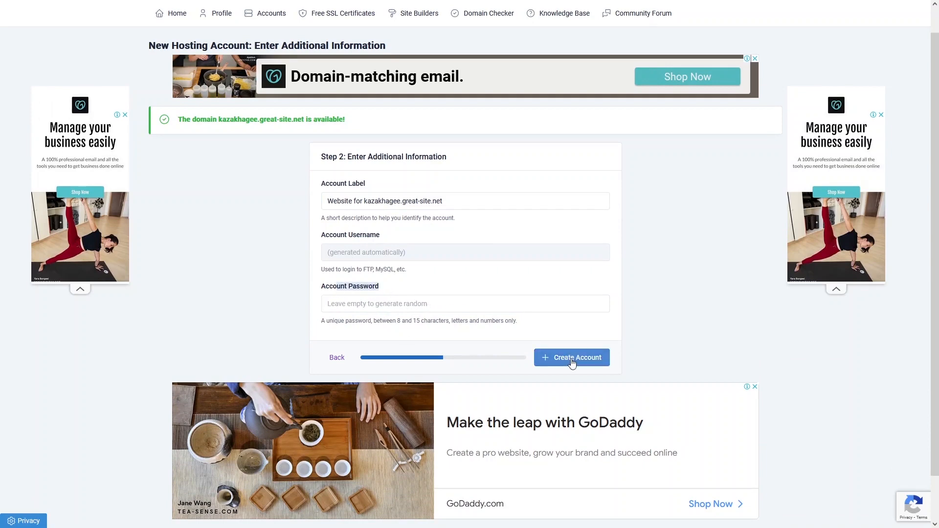
pyautogui.click(561, 366)
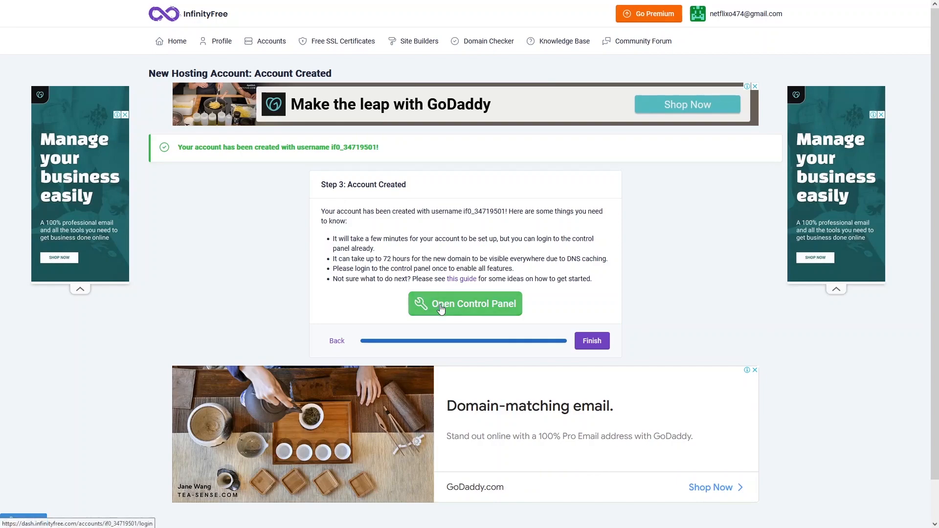
# - Open the new hosting account's control panel and approve receiving service e-mails
pyautogui.click(469, 311)
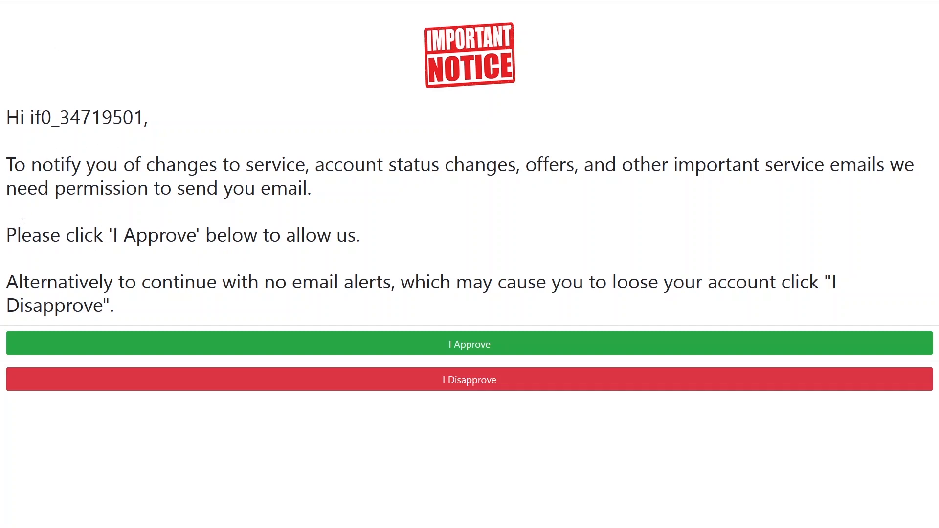
pyautogui.click(459, 344)
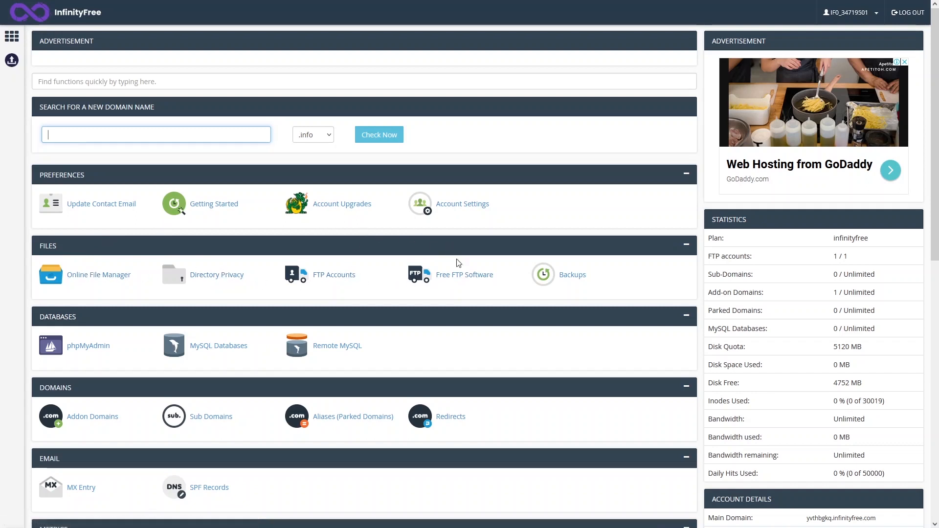
# - Examine the control panel's sections, from Preferences, Files and Databases down to Software, Advanced and Support
pyautogui.scroll(-1, 78, 330)
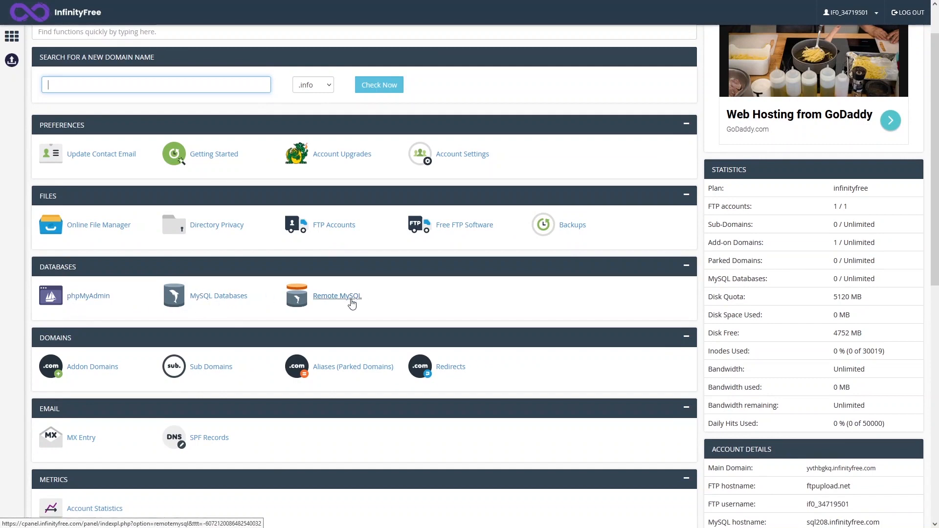
pyautogui.scroll(-2, 352, 303)
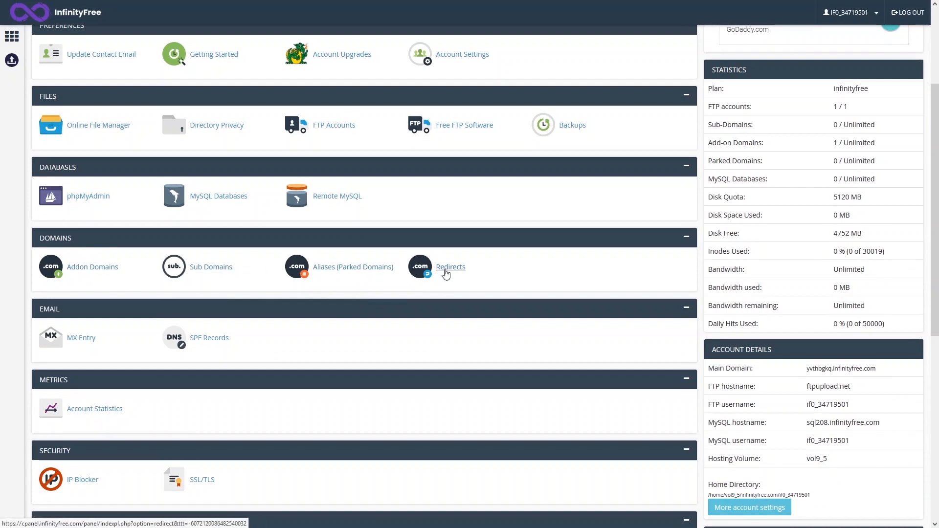
pyautogui.scroll(-1, 394, 283)
pyautogui.scroll(-3, 392, 281)
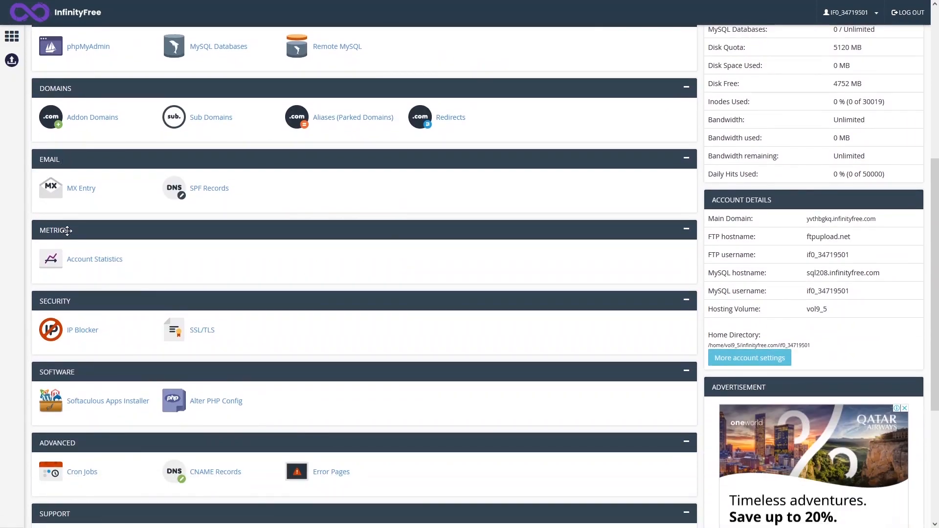
pyautogui.scroll(-2, 67, 230)
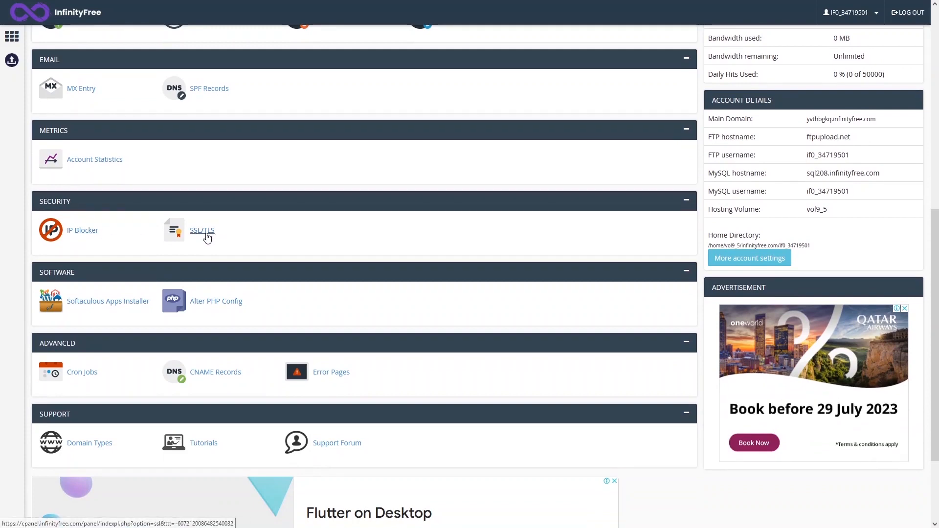
pyautogui.scroll(-2, 147, 220)
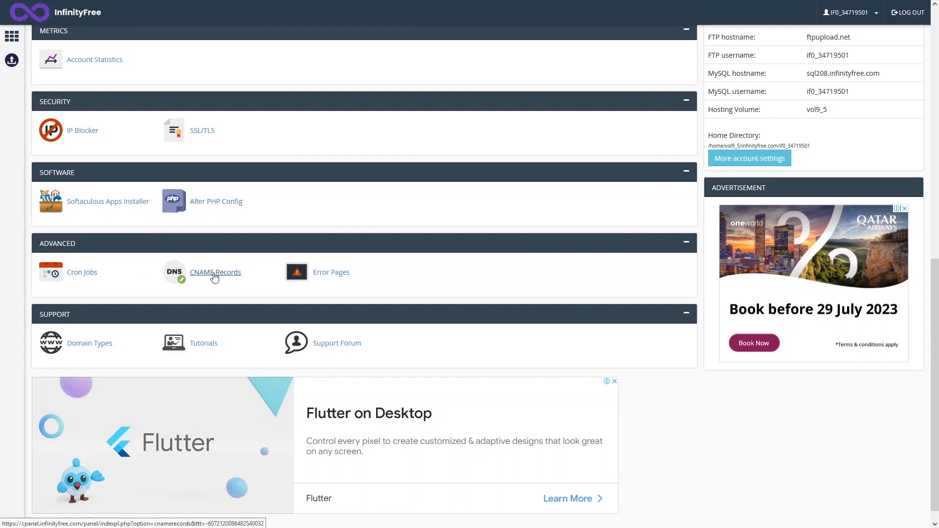
pyautogui.scroll(-1, 296, 262)
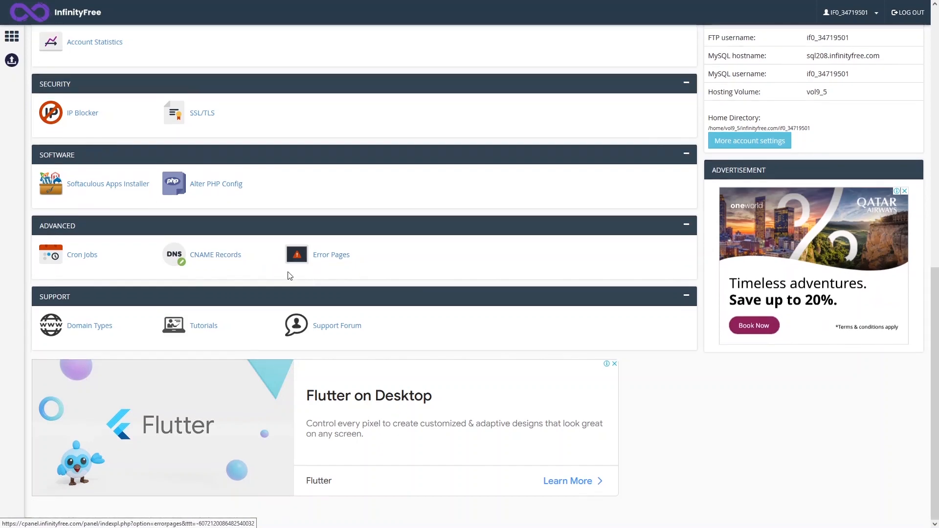
pyautogui.scroll(8, 352, 341)
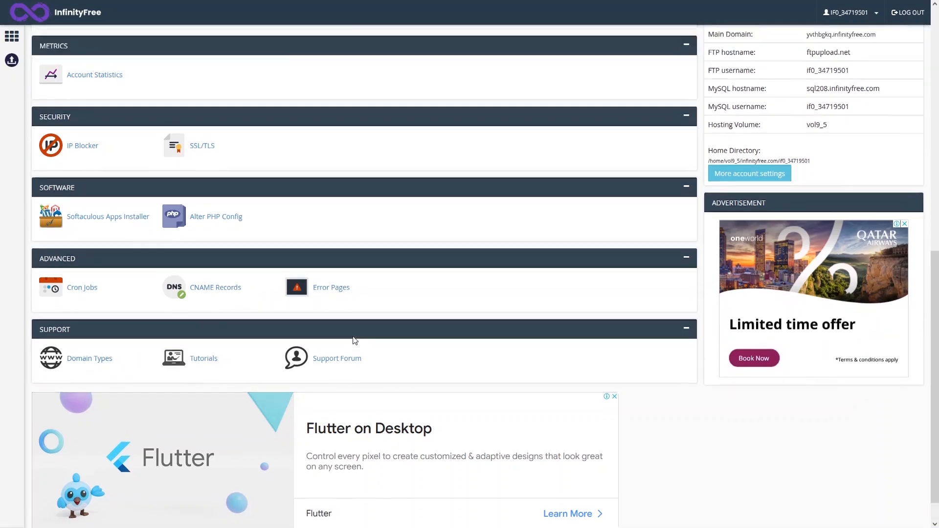
pyautogui.scroll(1, 305, 308)
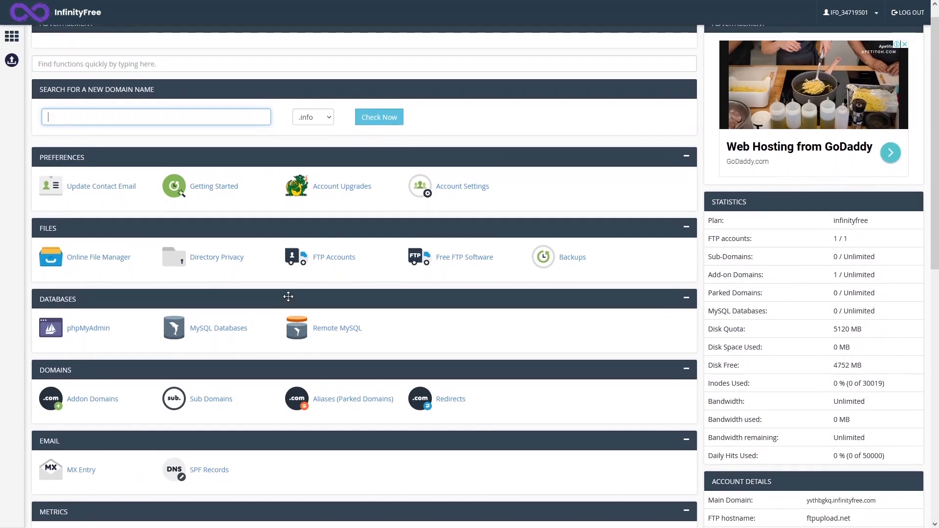
# - Review the hosting plans and payment terms on the premium upgrade page, and return to the control panel home
pyautogui.click(12, 67)
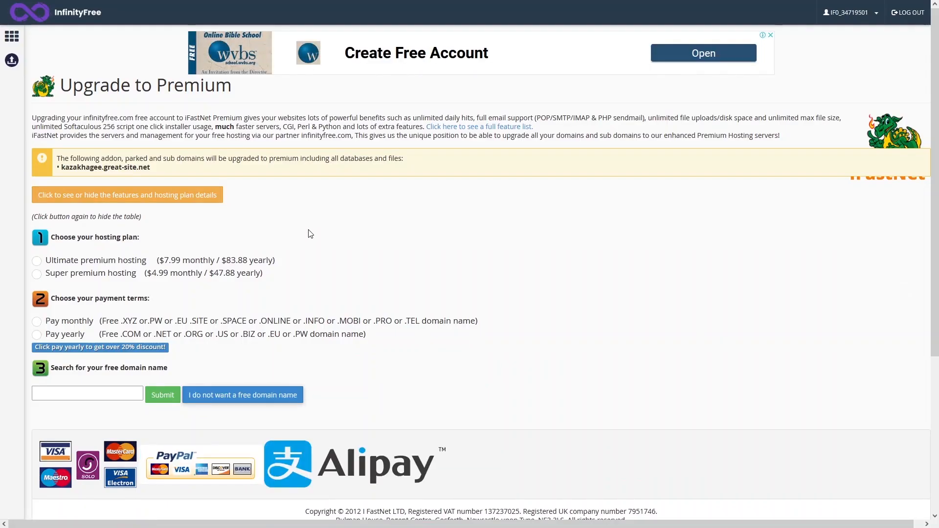
pyautogui.scroll(-1, 310, 233)
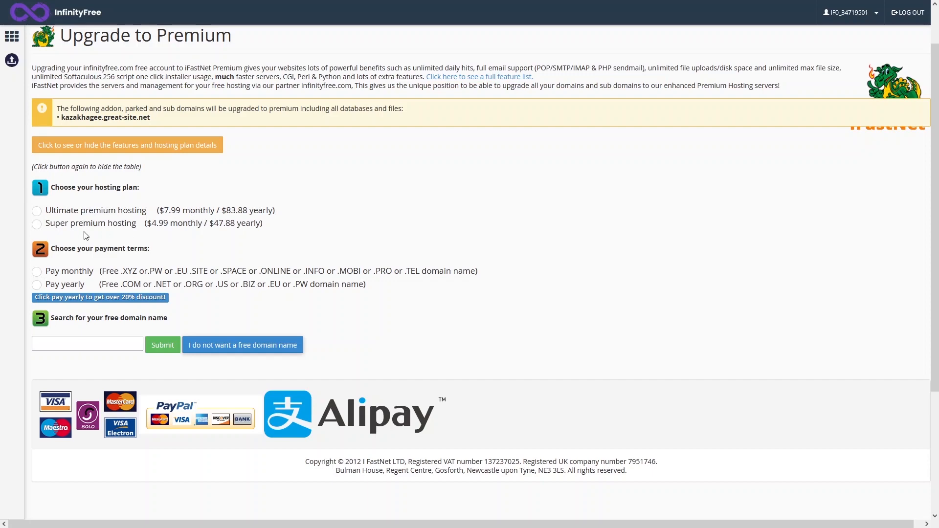
pyautogui.scroll(-1, 190, 234)
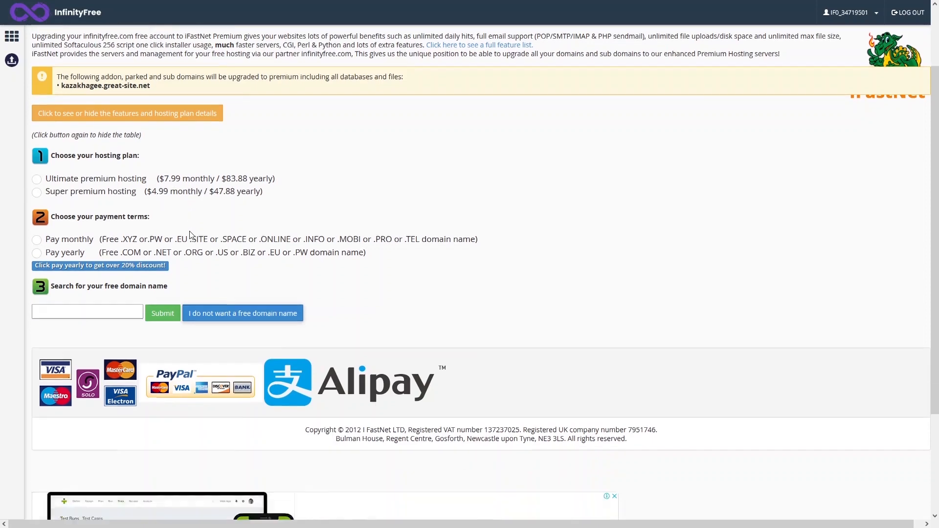
pyautogui.scroll(-2, 189, 230)
pyautogui.scroll(-2, 90, 170)
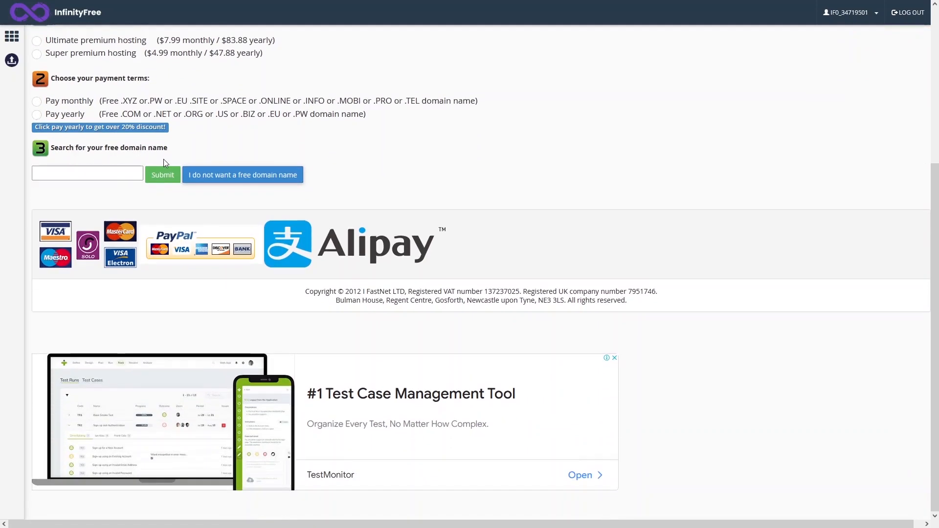
pyautogui.scroll(5, 125, 220)
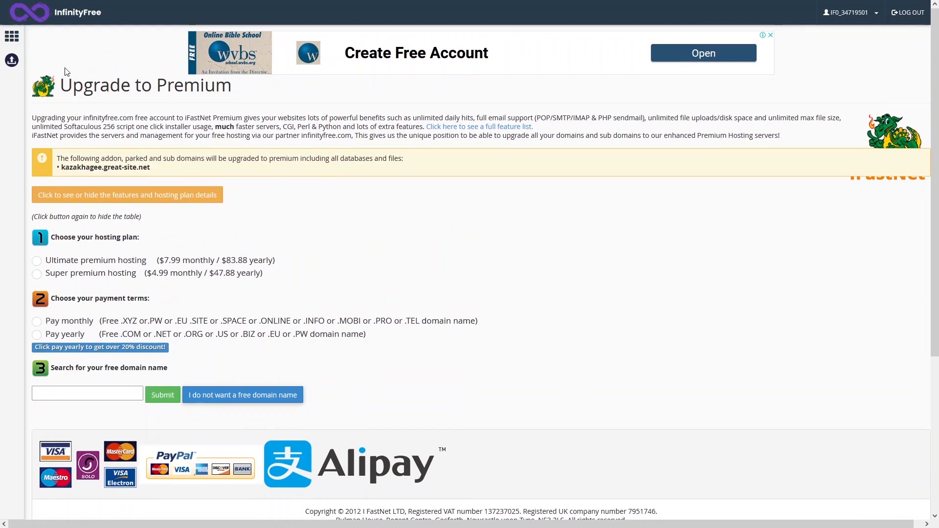
pyautogui.click(14, 43)
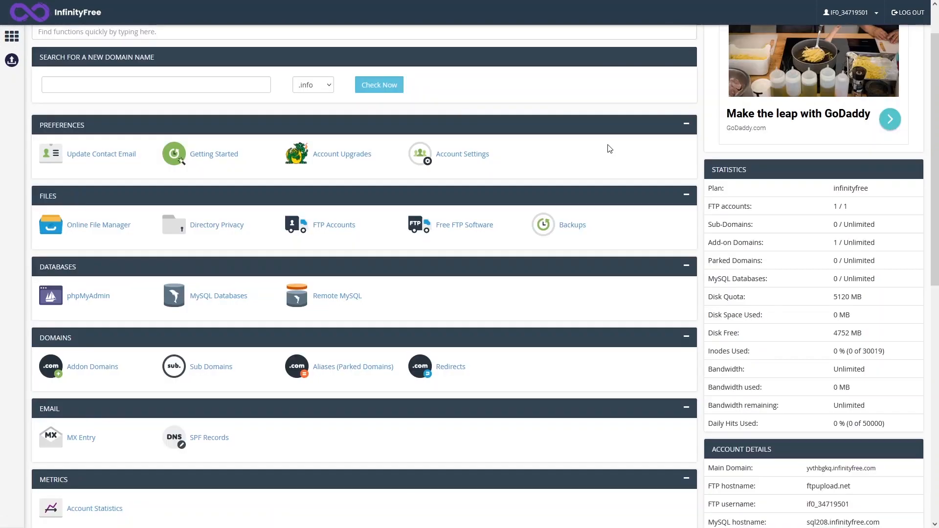
# - Check the free disk space entry in the account statistics
pyautogui.moveTo(744, 336); pyautogui.dragTo(708, 335)
pyautogui.scroll(-2, 192, 237)
pyautogui.scroll(3, 126, 222)
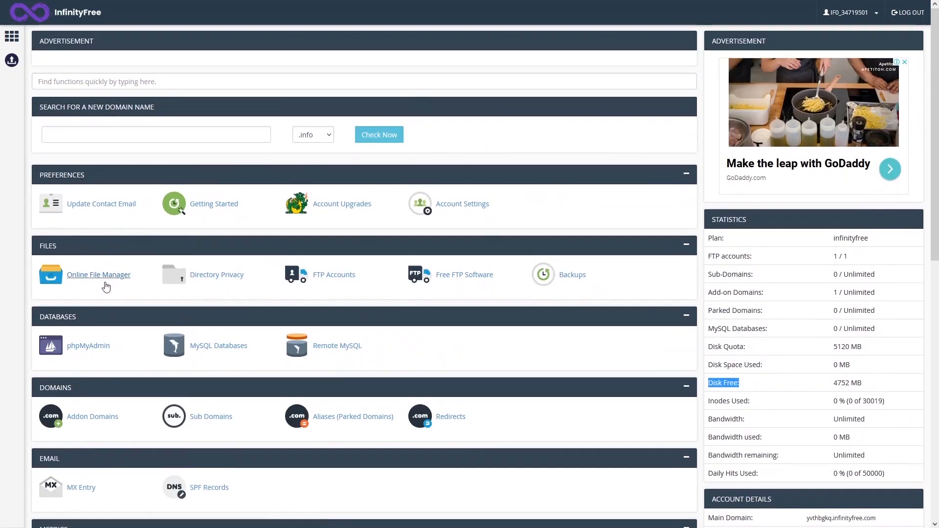
# - Open the htdocs folder in the online file manager and look at the file operations available for index2.html
pyautogui.click(98, 281)
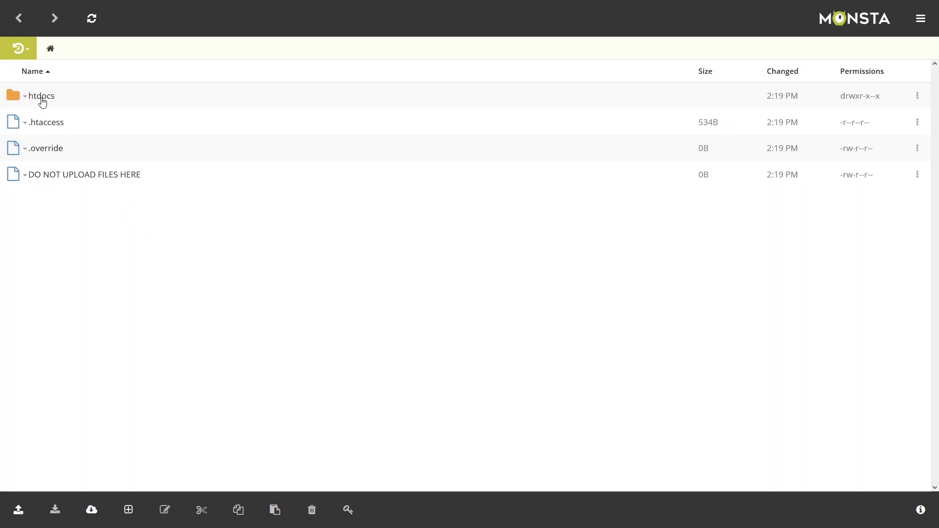
pyautogui.click(42, 97)
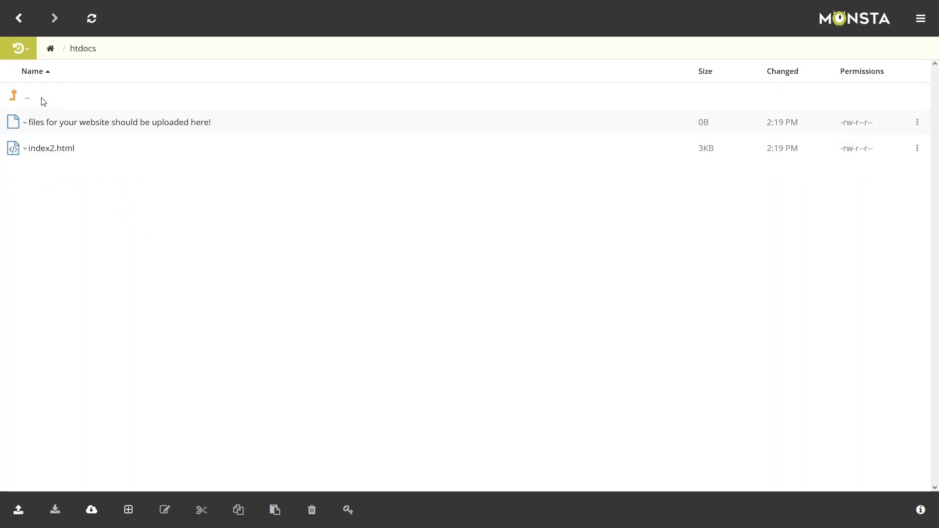
pyautogui.click(48, 144)
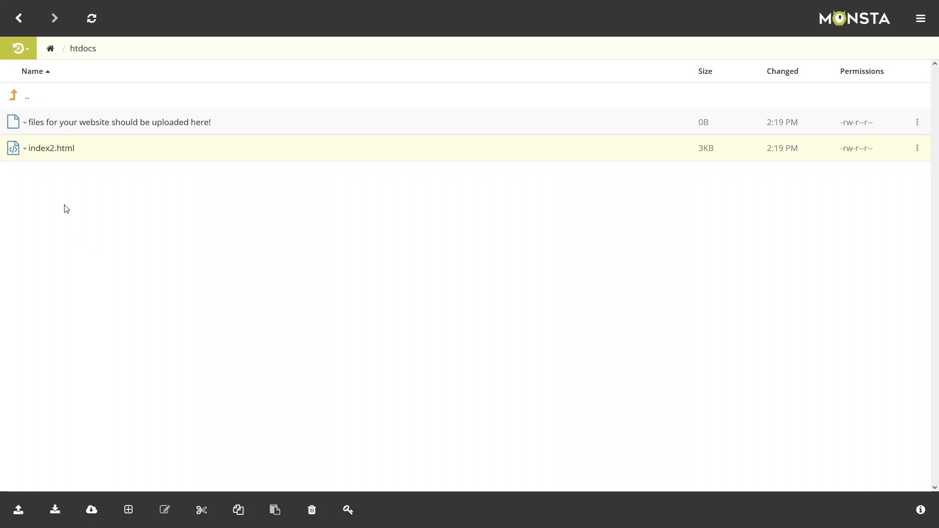
pyautogui.rightClick(49, 155)
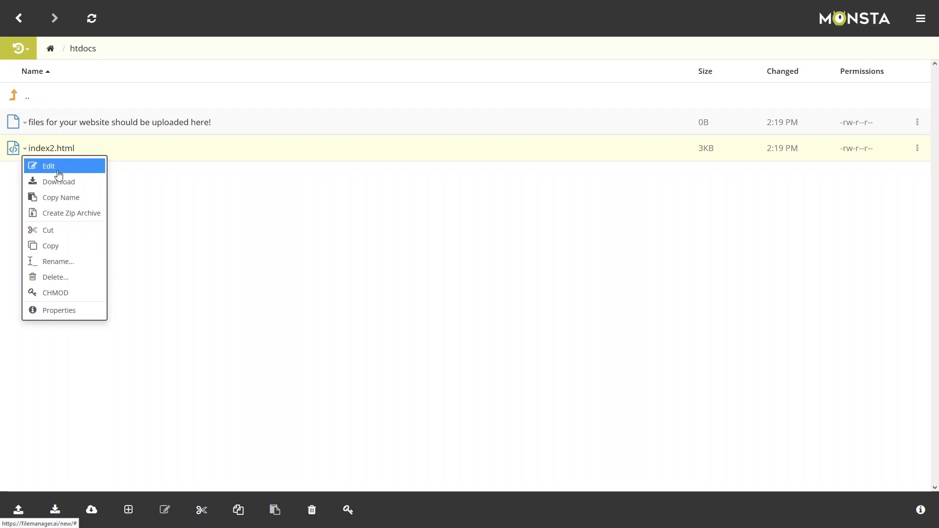
pyautogui.click(63, 234)
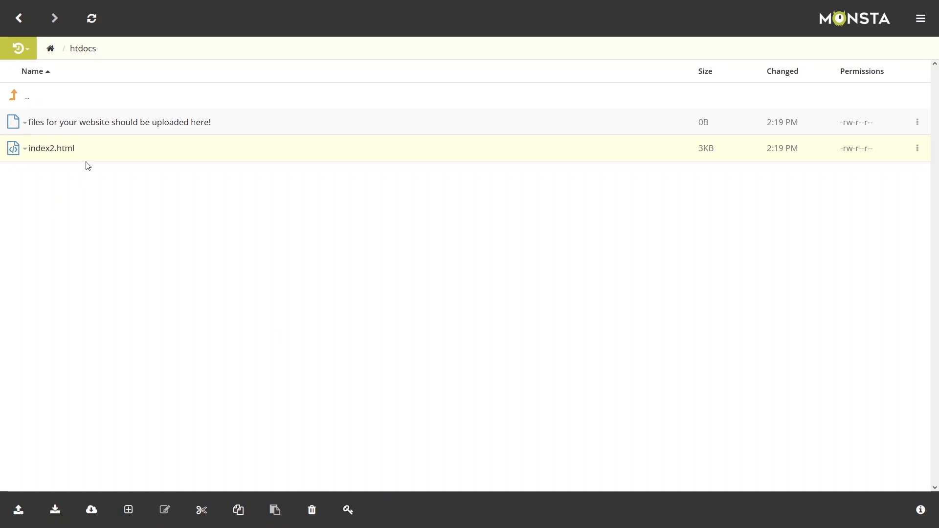
# - Open index2.html in the file manager's editor, read through its HTML code and close it without saving
pyautogui.rightClick(58, 153)
pyautogui.click(63, 168)
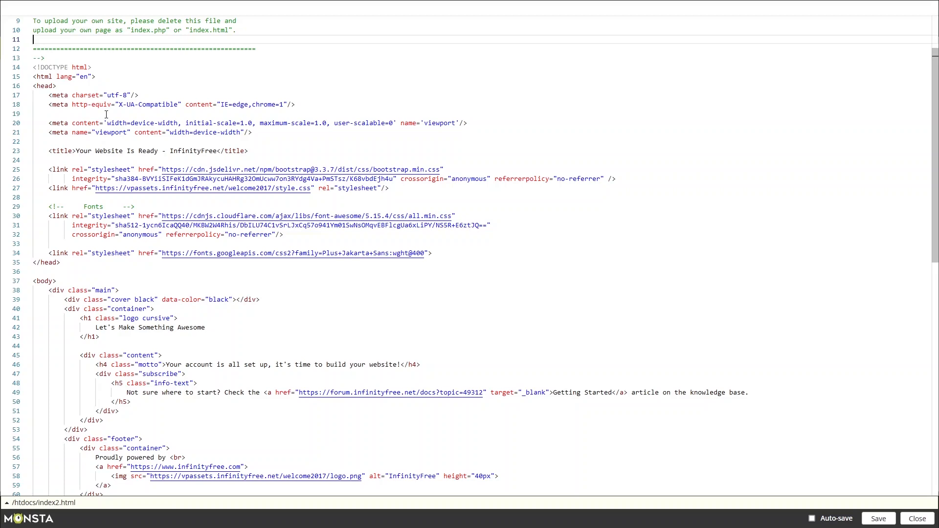
pyautogui.scroll(-1, 451, 271)
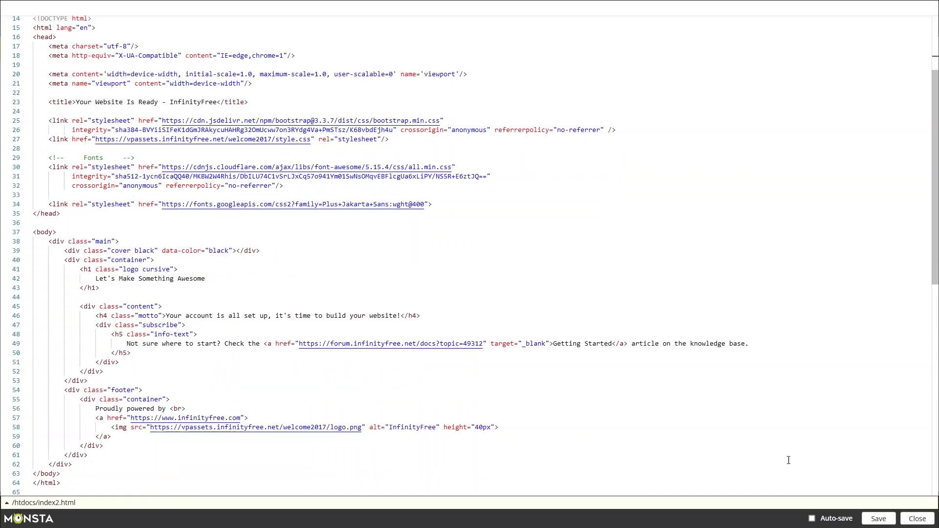
pyautogui.click(917, 519)
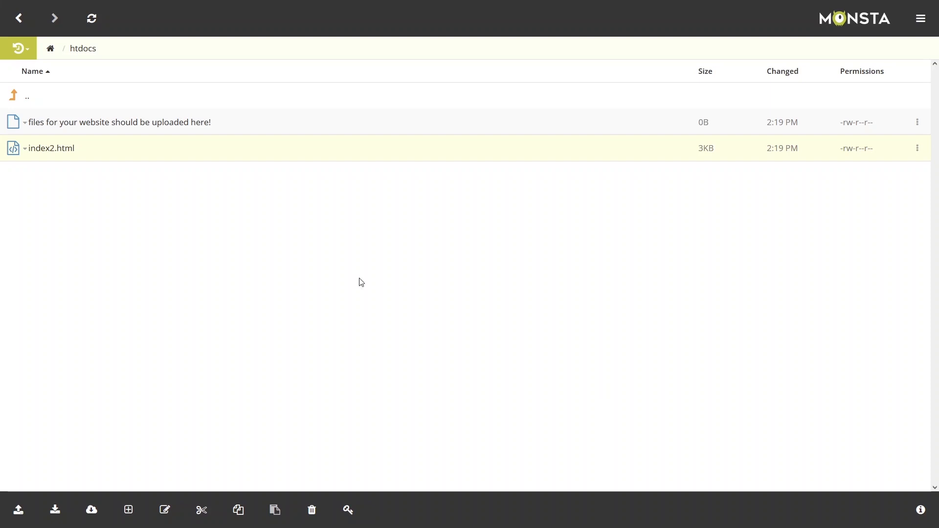
# - Close the file manager and open the Softaculous Apps Installer from the control panel's Software section
pyautogui.click(19, 20)
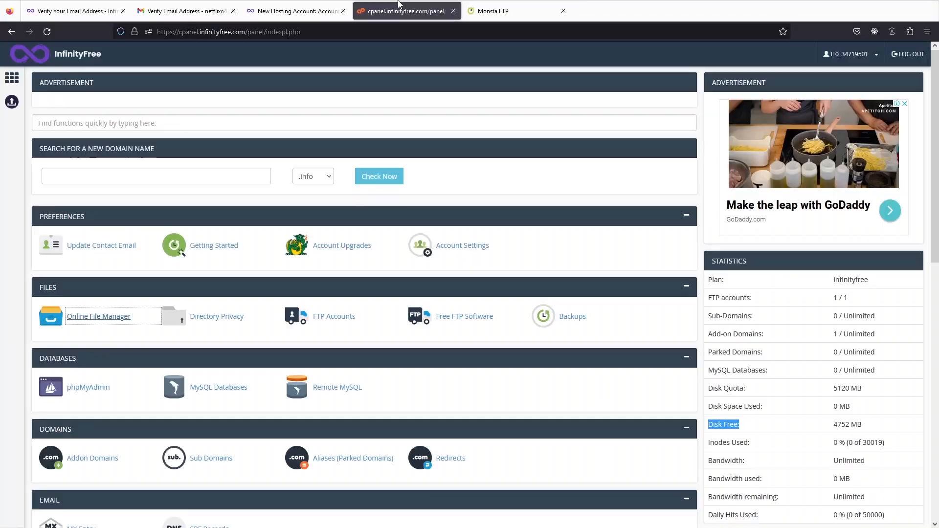
pyautogui.click(563, 11)
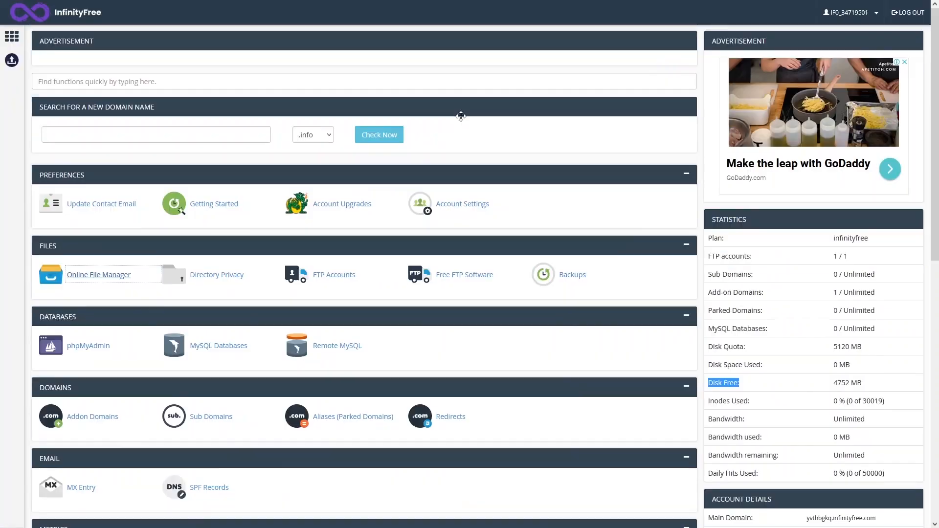
pyautogui.scroll(-3, 132, 299)
pyautogui.scroll(-4, 188, 295)
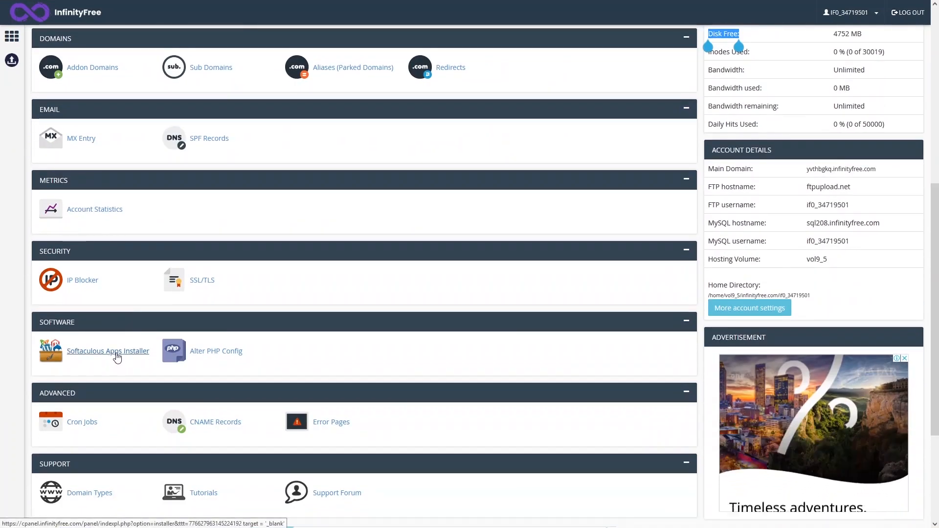
pyautogui.click(119, 359)
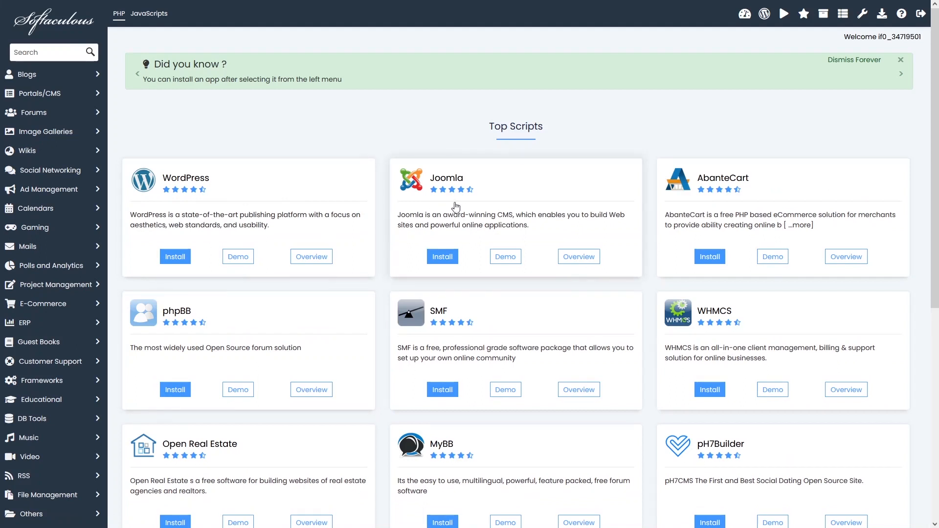
# - Browse the Top Scripts available for installation in Softaculous
pyautogui.moveTo(490, 128); pyautogui.dragTo(550, 132)
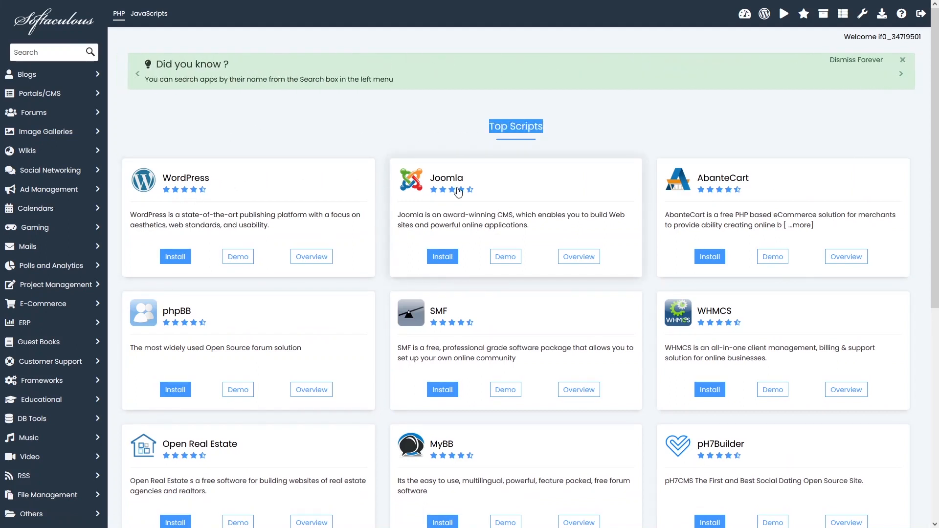
pyautogui.scroll(-3, 561, 280)
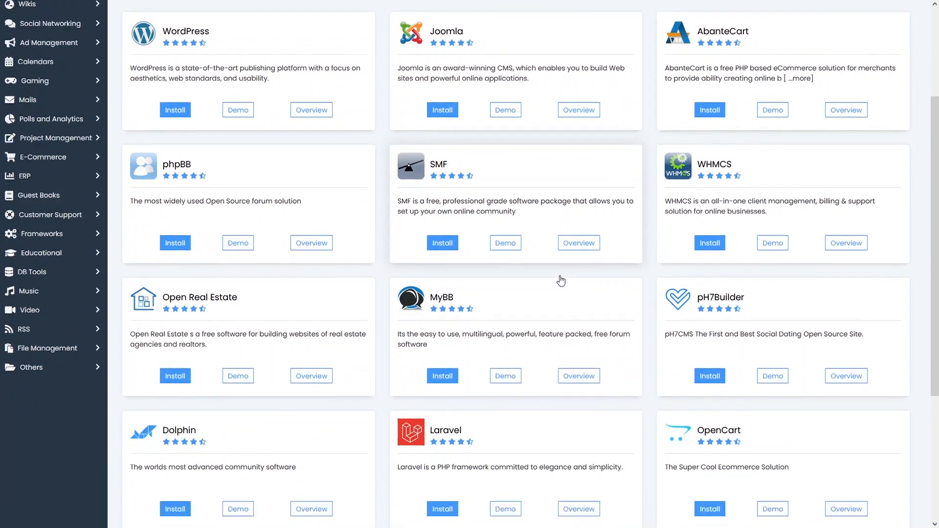
pyautogui.scroll(-3, 561, 281)
pyautogui.scroll(1, 424, 292)
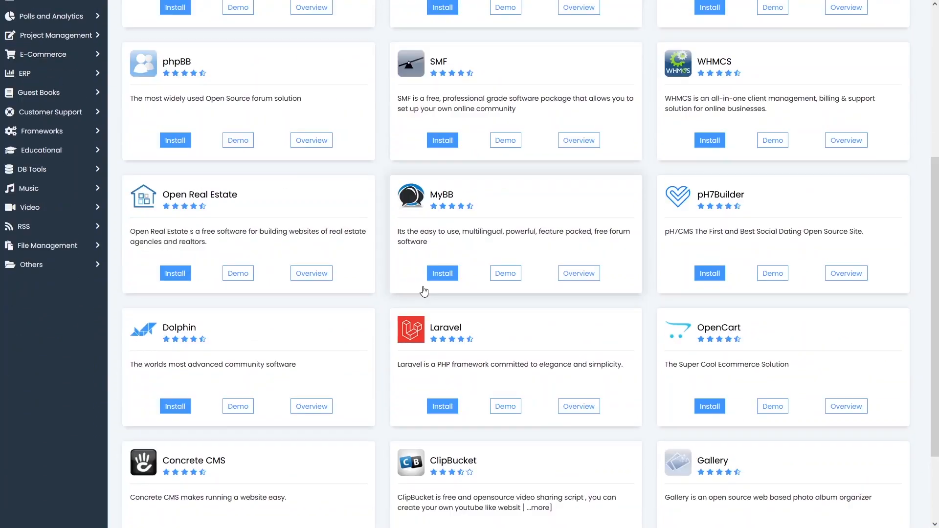
pyautogui.scroll(5, 424, 291)
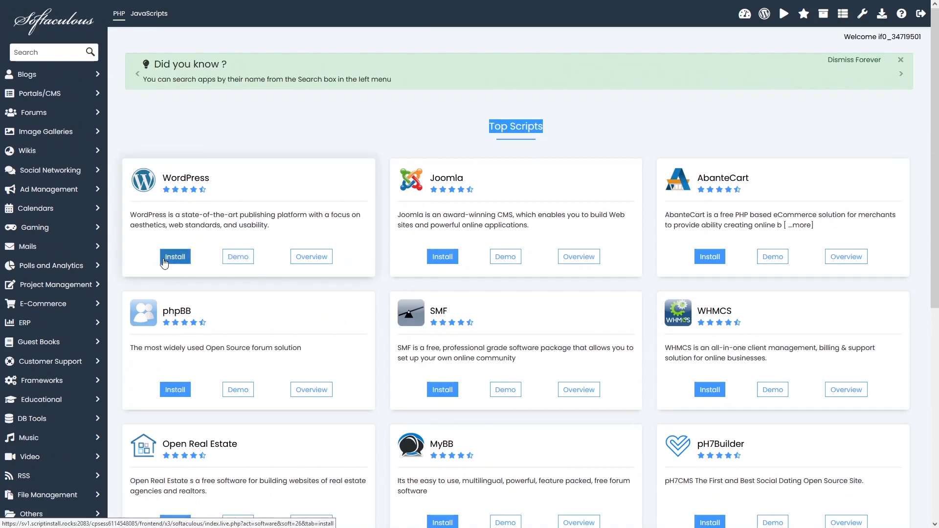
# - Open the WordPress installation form and look through its setup, site, admin account, language, plugin and theme options
pyautogui.click(164, 263)
pyautogui.scroll(-3, 241, 263)
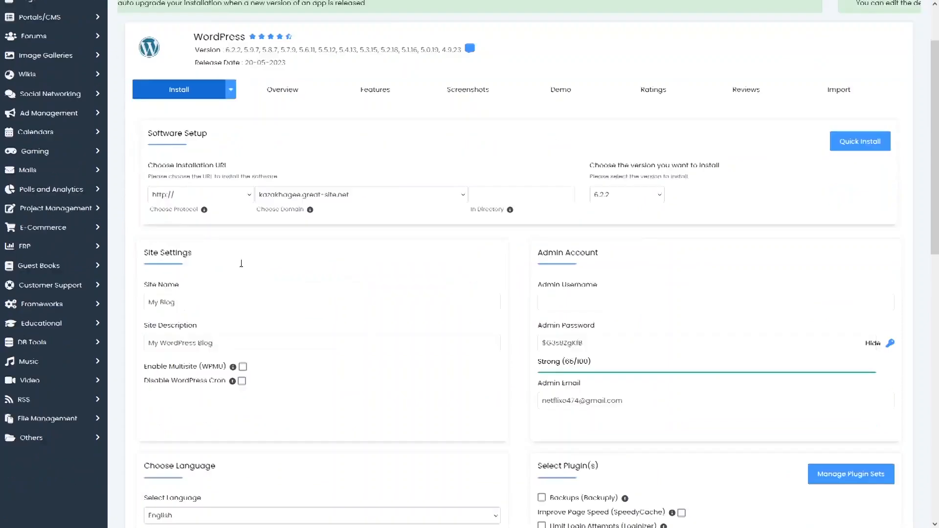
pyautogui.scroll(-5, 562, 206)
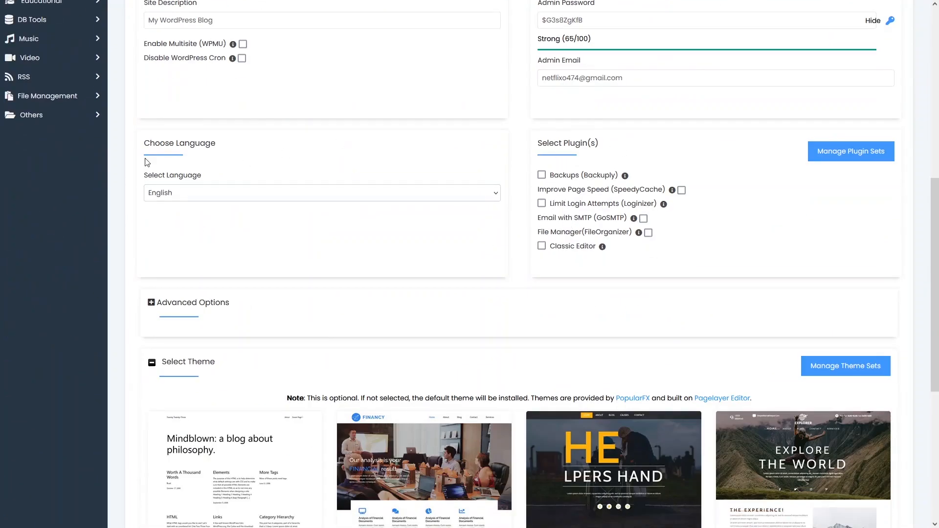
pyautogui.scroll(-4, 499, 257)
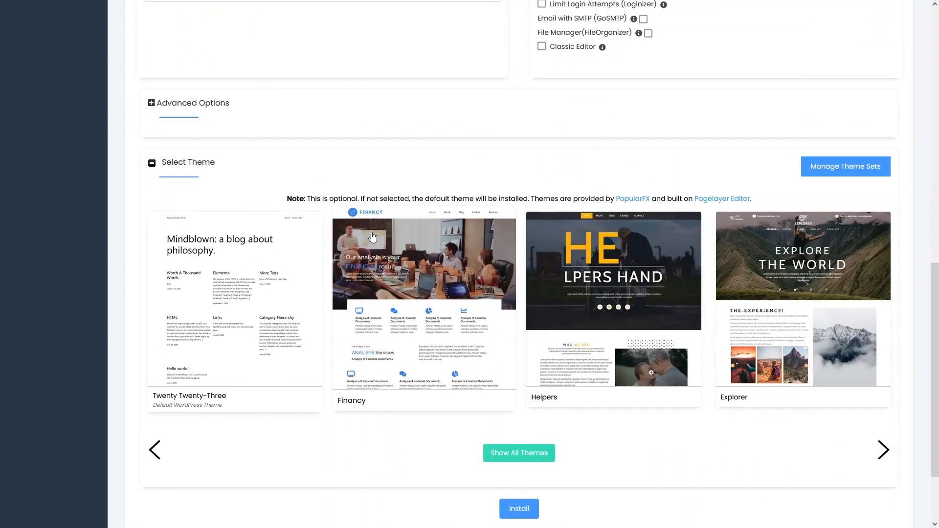
pyautogui.scroll(-2, 523, 267)
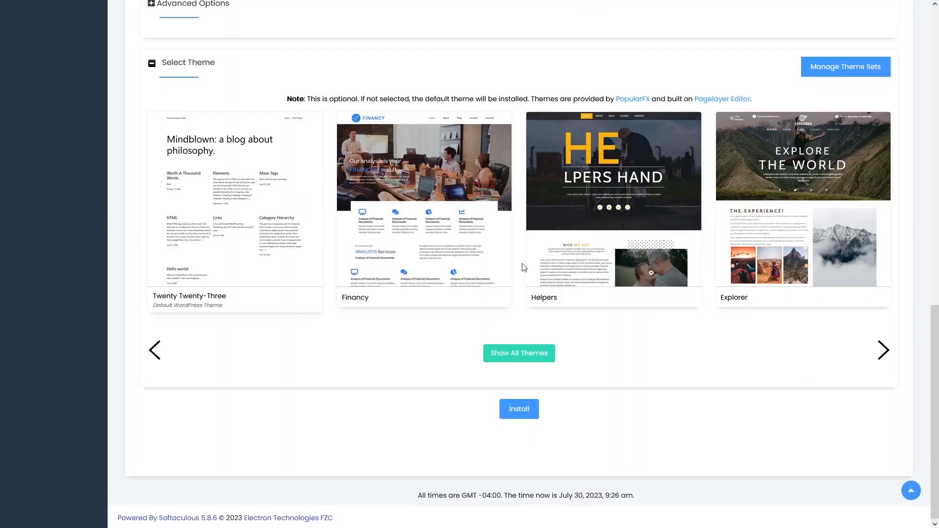
pyautogui.scroll(14, 524, 267)
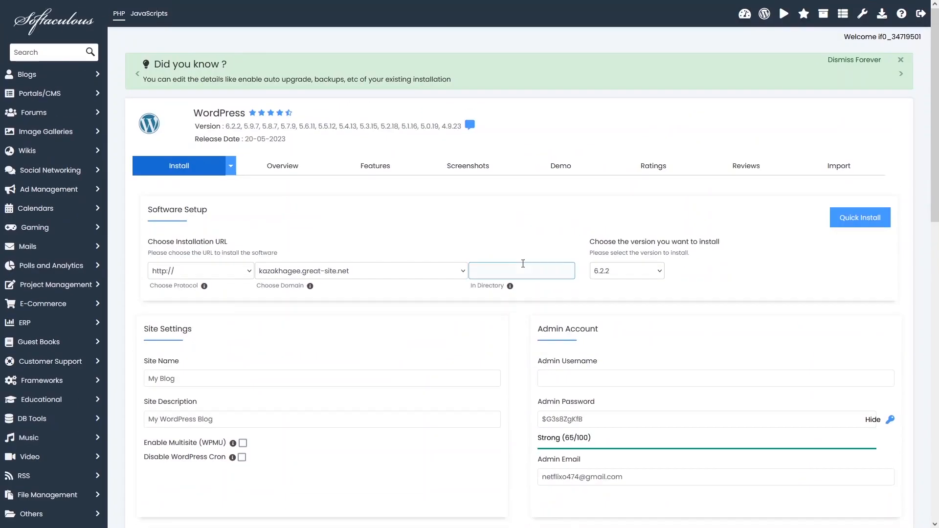
# - Set the WordPress admin username to admin in the Admin Account section
pyautogui.scroll(-2, 386, 332)
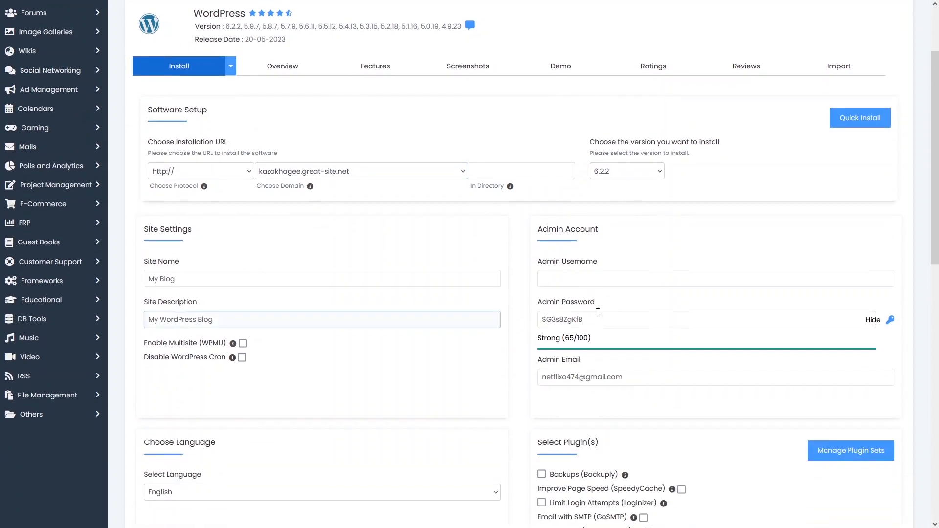
pyautogui.click(626, 275)
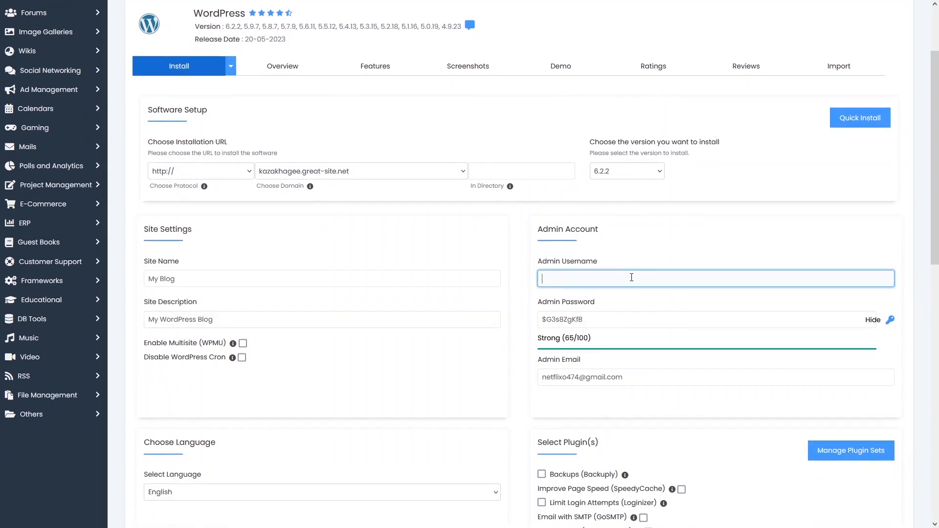
pyautogui.write('admin')
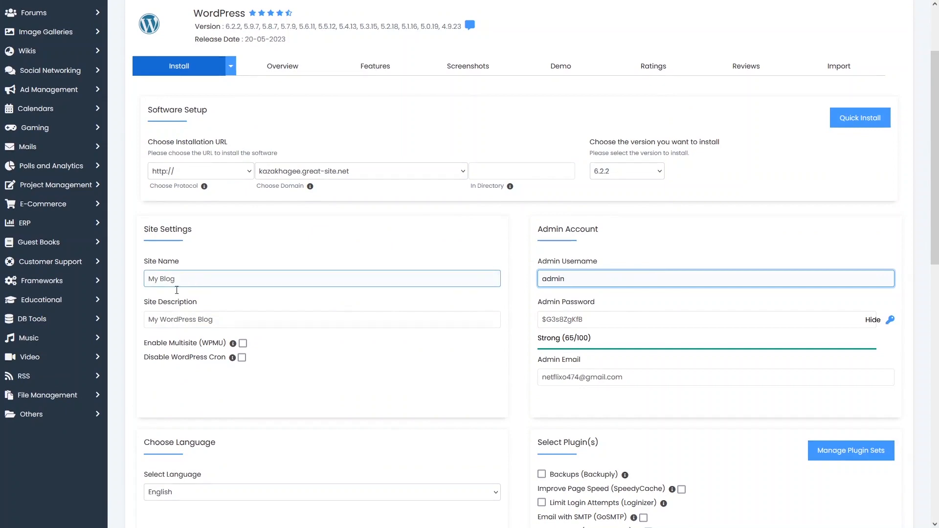
# - Select the Explorer theme for the site and install WordPress
pyautogui.scroll(-2, 587, 155)
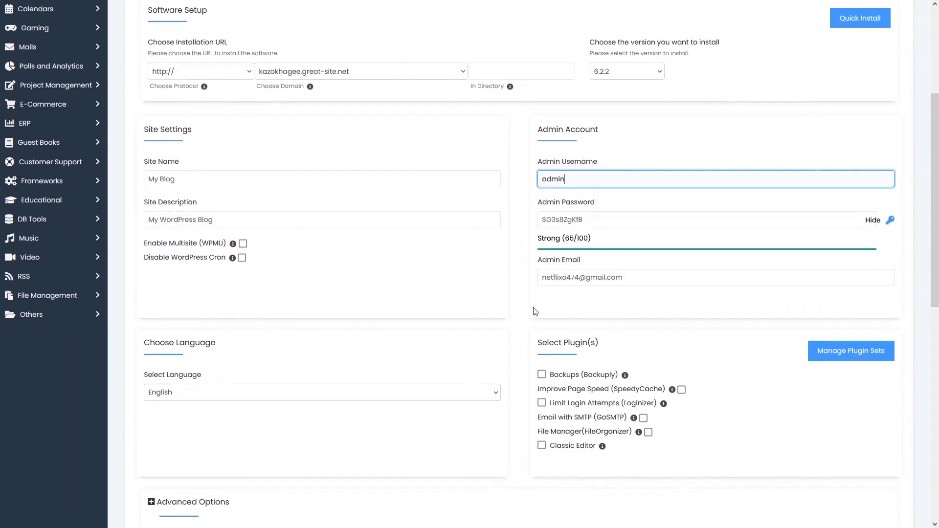
pyautogui.scroll(-7, 533, 313)
pyautogui.scroll(-1, 533, 313)
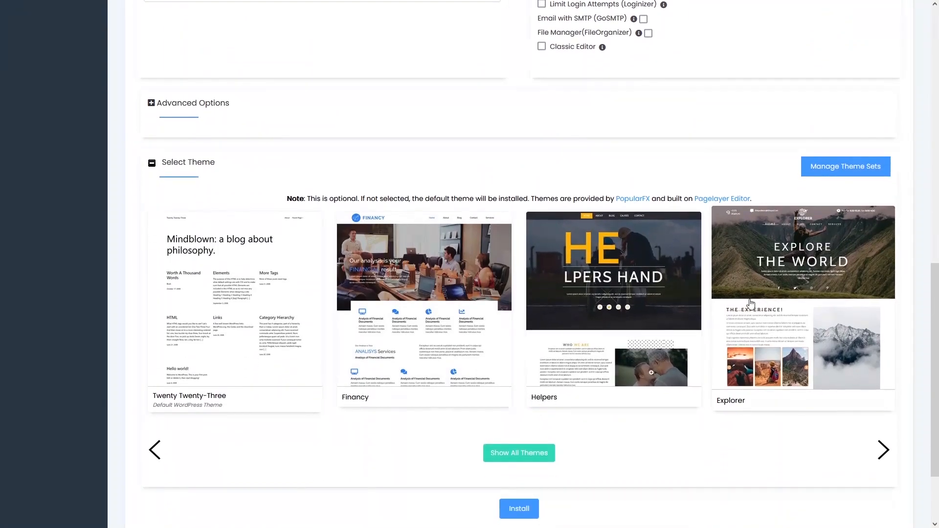
pyautogui.click(734, 301)
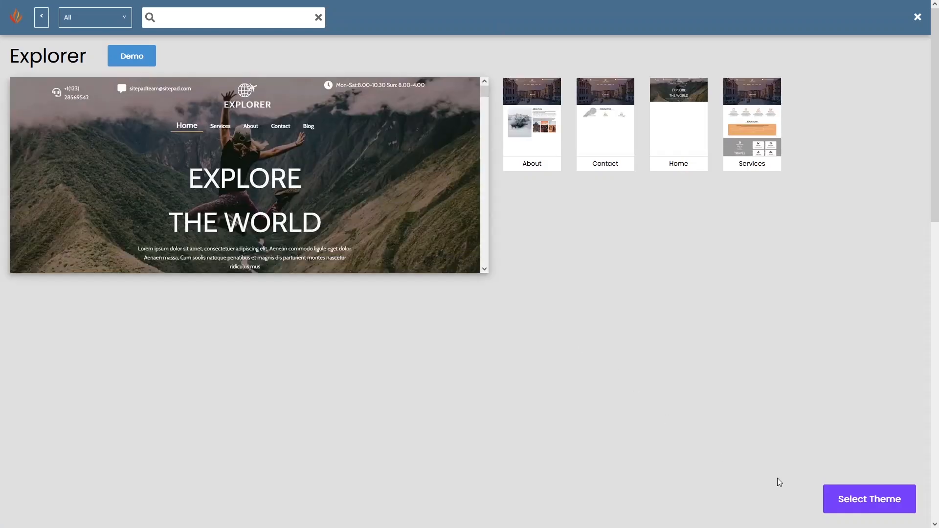
pyautogui.click(869, 500)
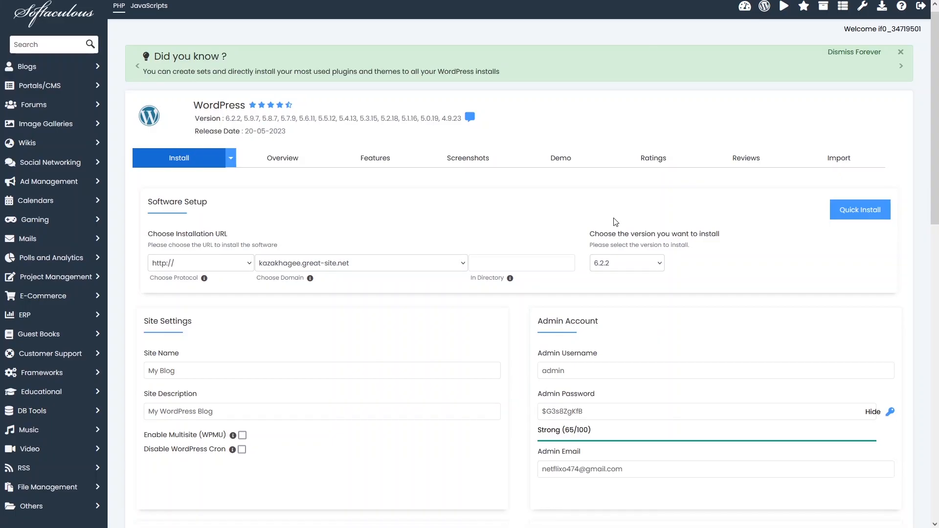
pyautogui.scroll(-15, 614, 222)
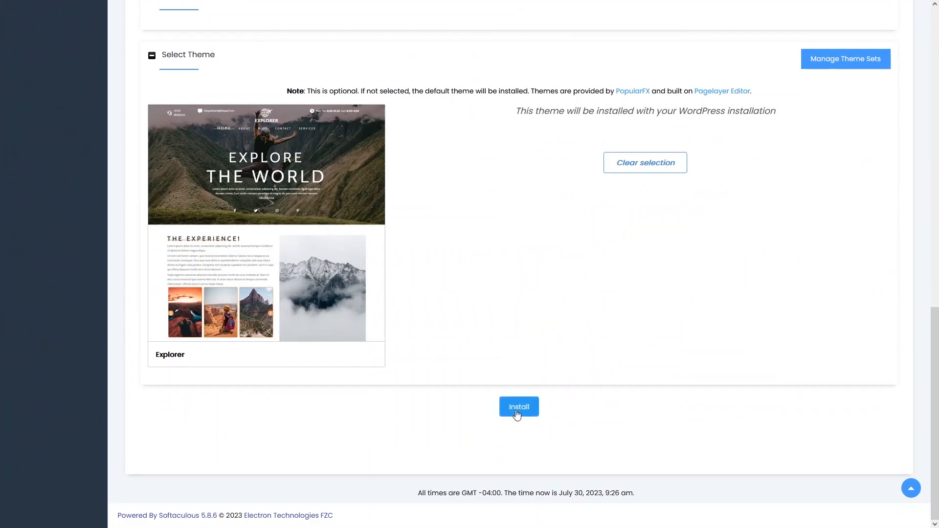
pyautogui.click(517, 414)
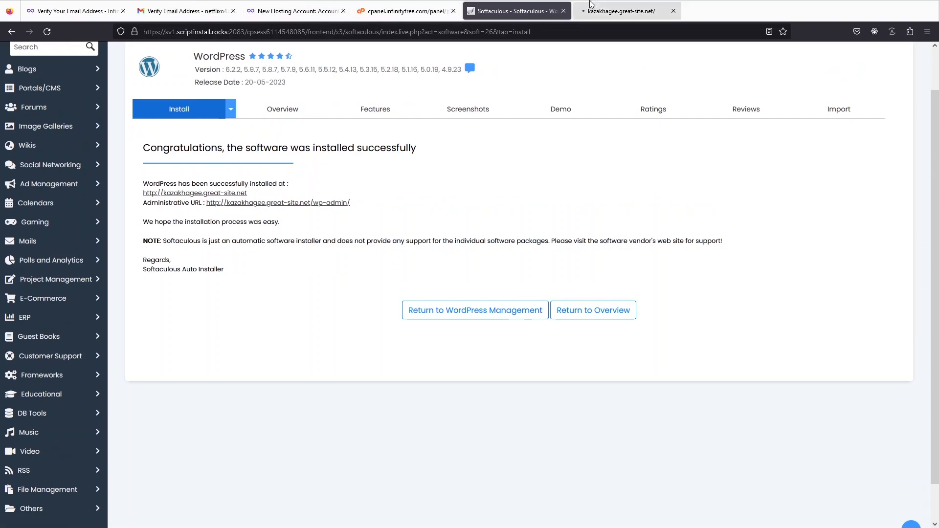
# - View the newly installed site's home page from its header to its footer
pyautogui.click(608, 9)
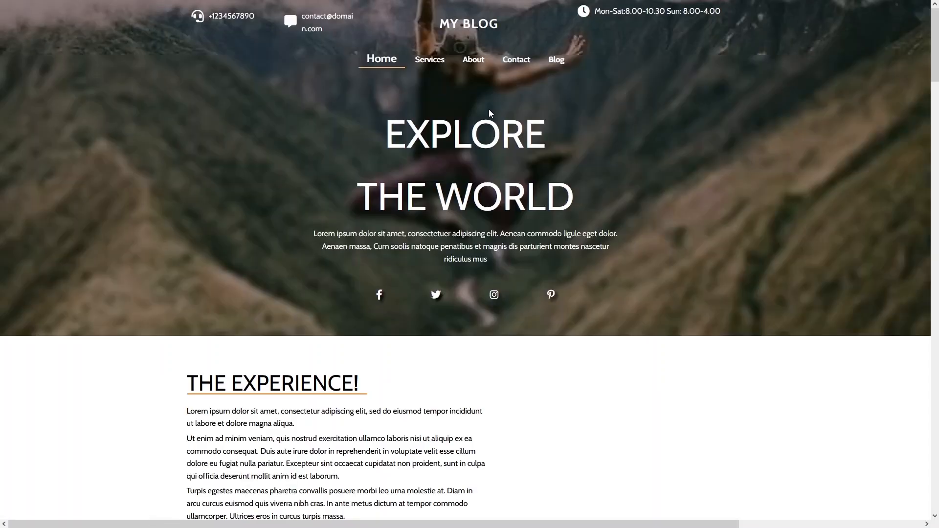
pyautogui.scroll(-5, 422, 125)
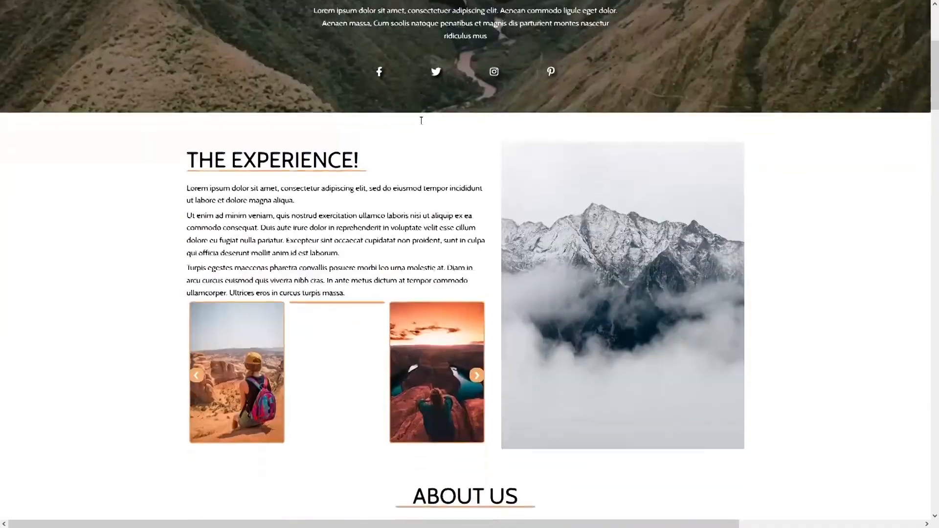
pyautogui.scroll(5, 422, 125)
pyautogui.scroll(-9, 422, 125)
pyautogui.scroll(-20, 422, 124)
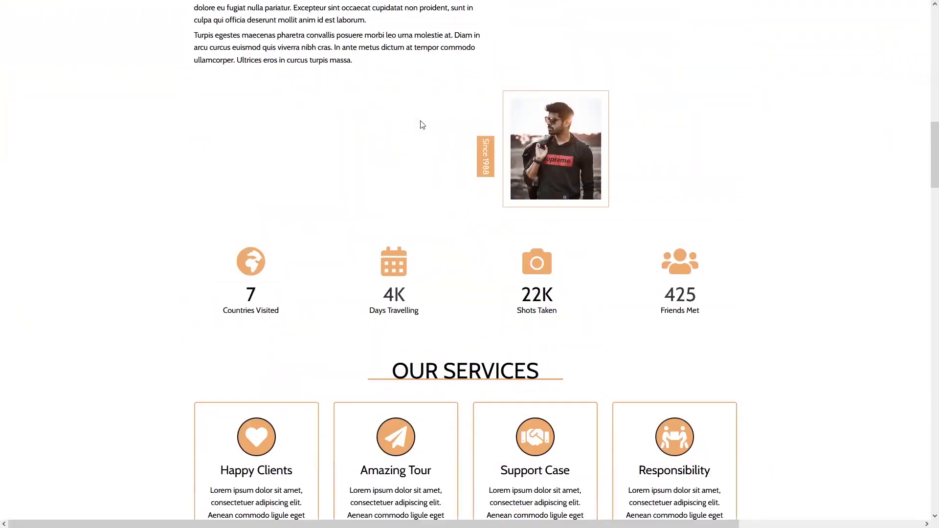
pyautogui.scroll(-20, 422, 125)
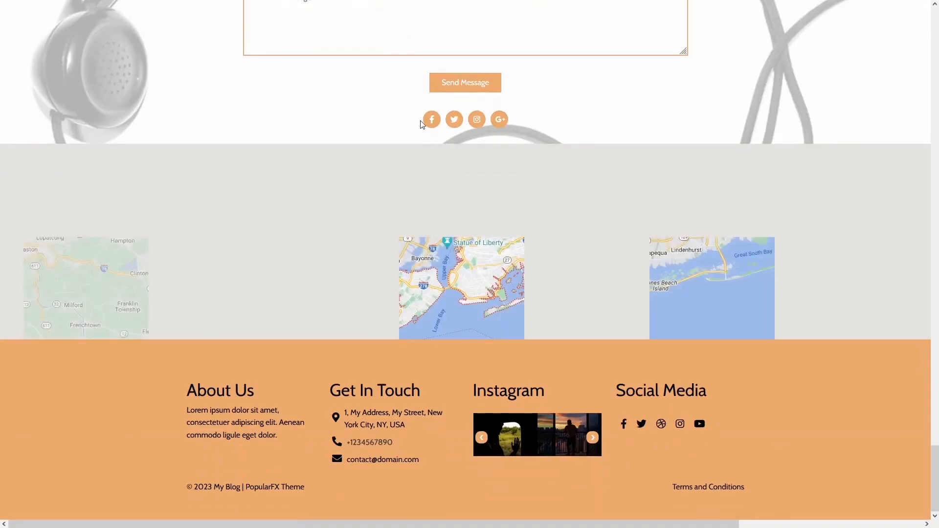
pyautogui.scroll(20, 420, 122)
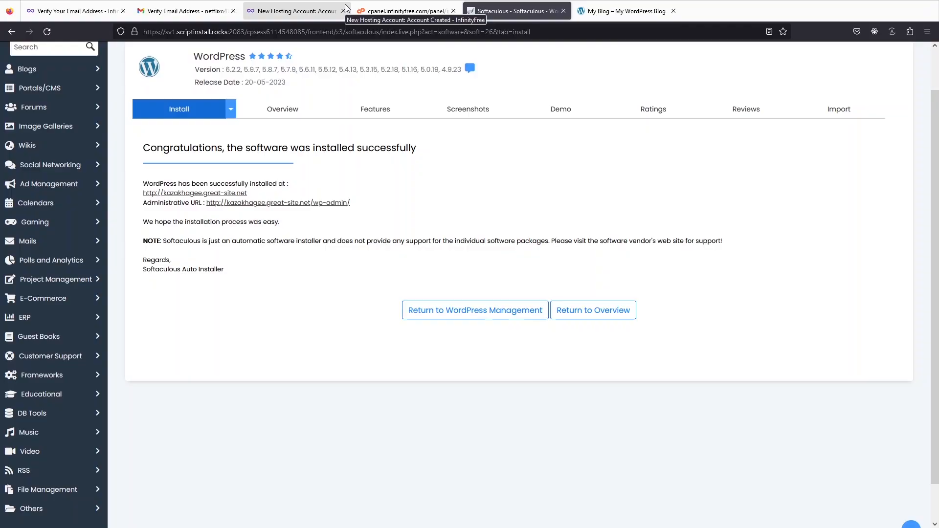
# - Open the WordPress admin dashboard from the administrative URL and look at the Posts and Pages options
pyautogui.press('F11')
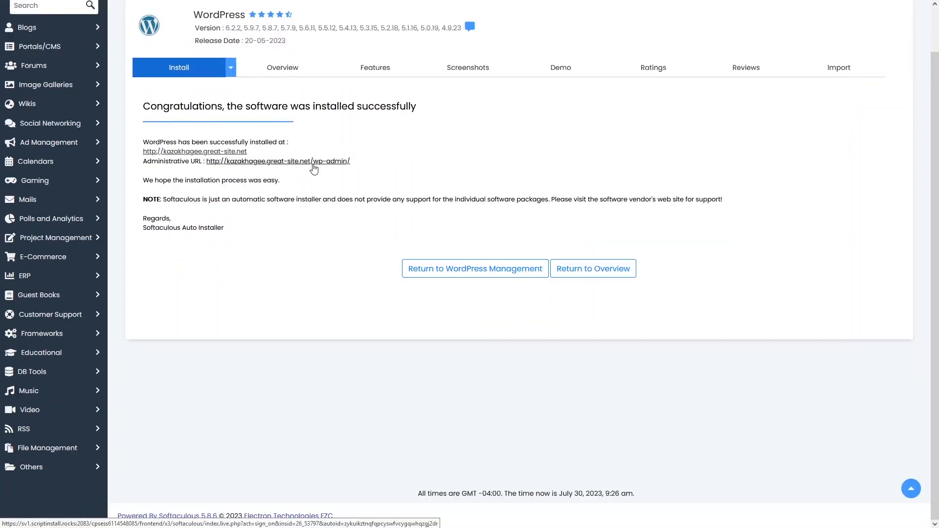
pyautogui.click(348, 161)
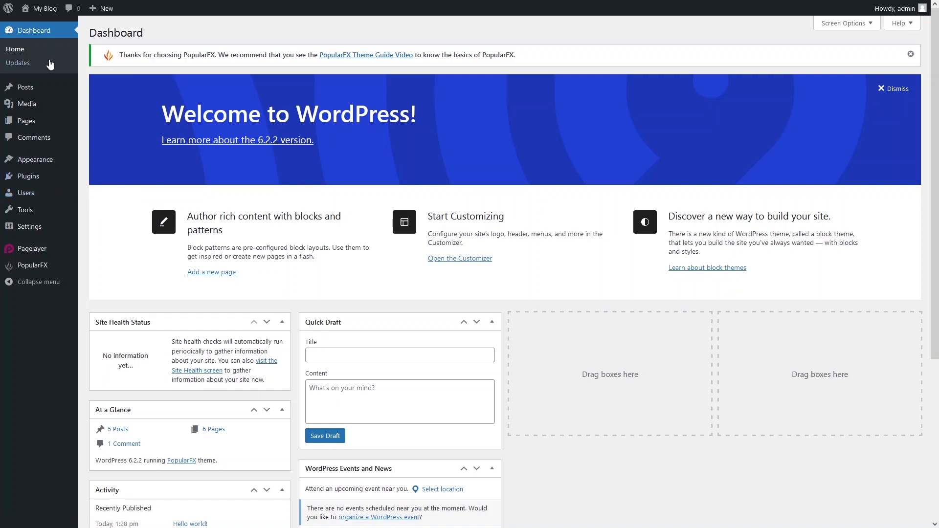
pyautogui.moveTo(49, 88)
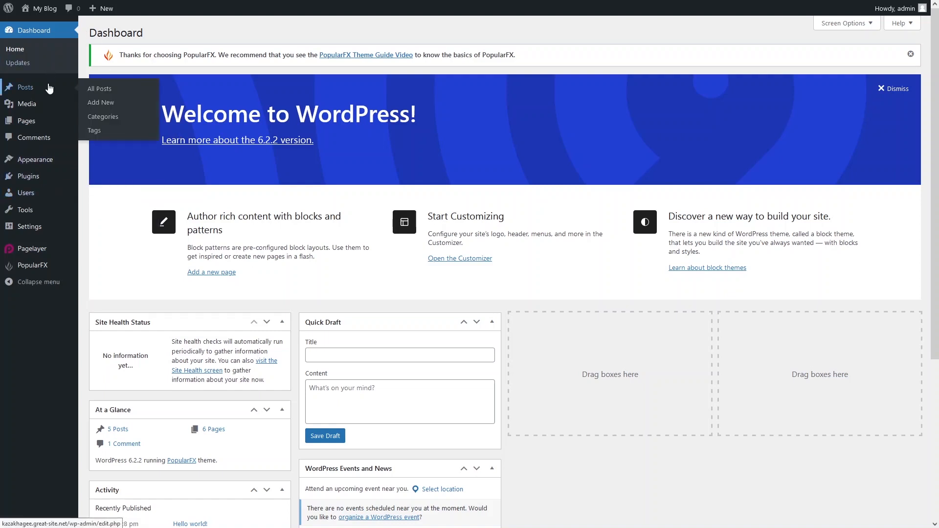
pyautogui.moveTo(46, 127)
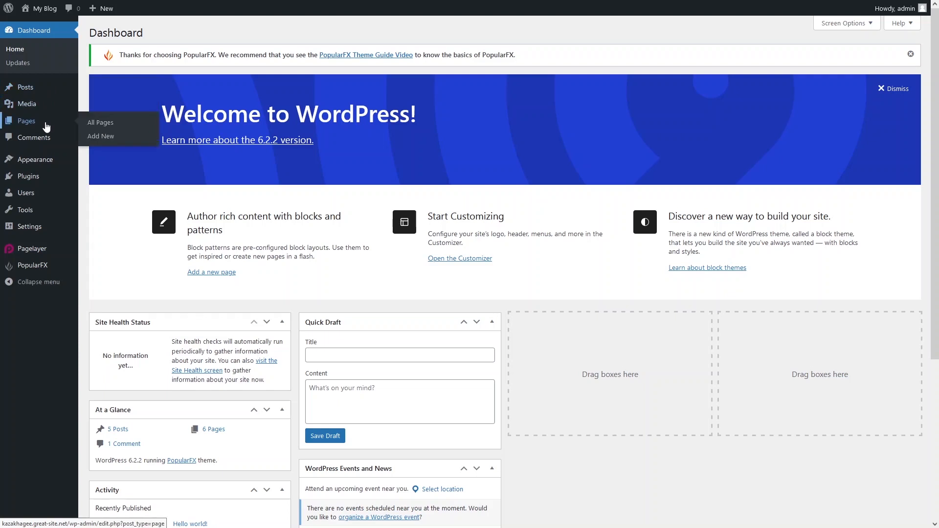
# - Open the Add Themes page from the installed themes and search the theme directory for astra
pyautogui.moveTo(49, 162)
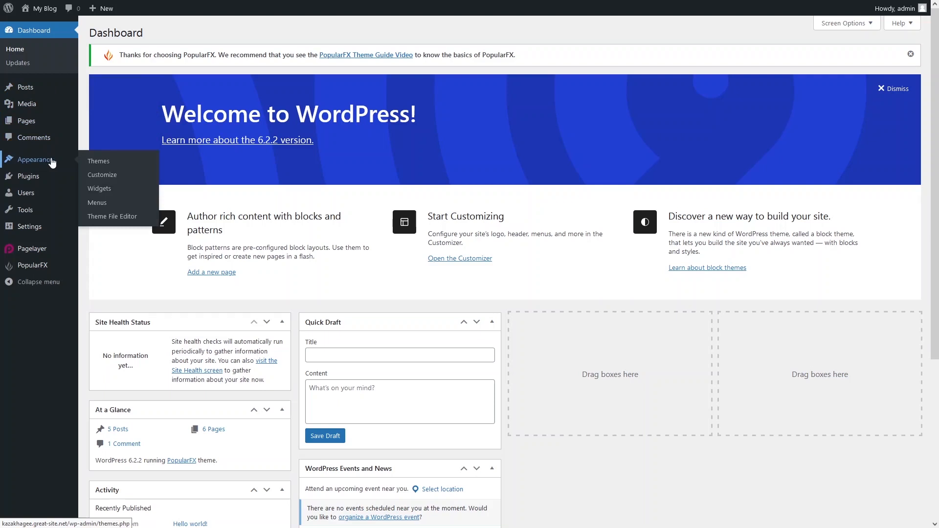
pyautogui.click(111, 163)
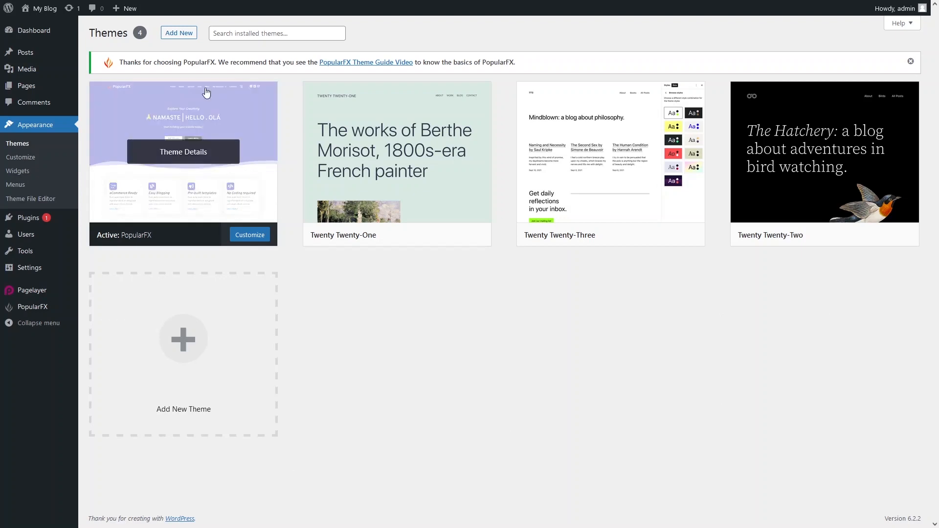
pyautogui.click(172, 34)
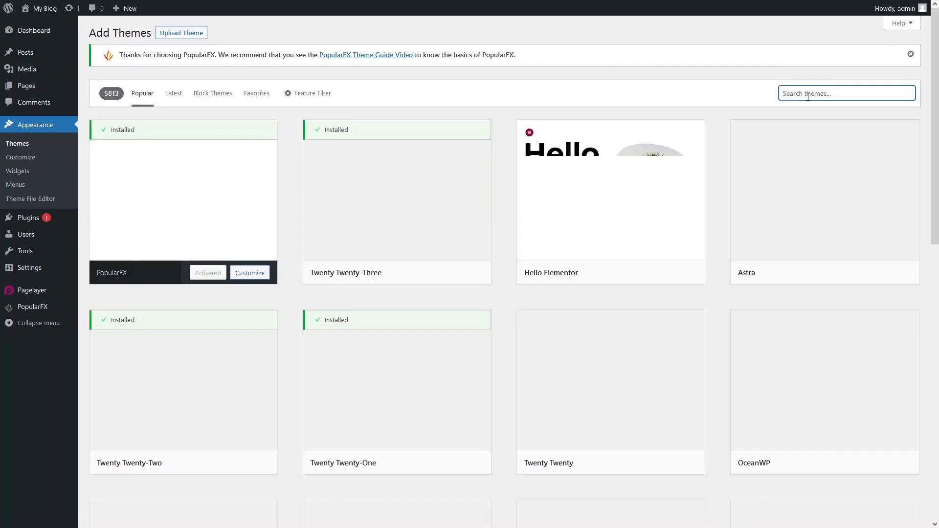
pyautogui.click(807, 93)
pyautogui.write('astra')
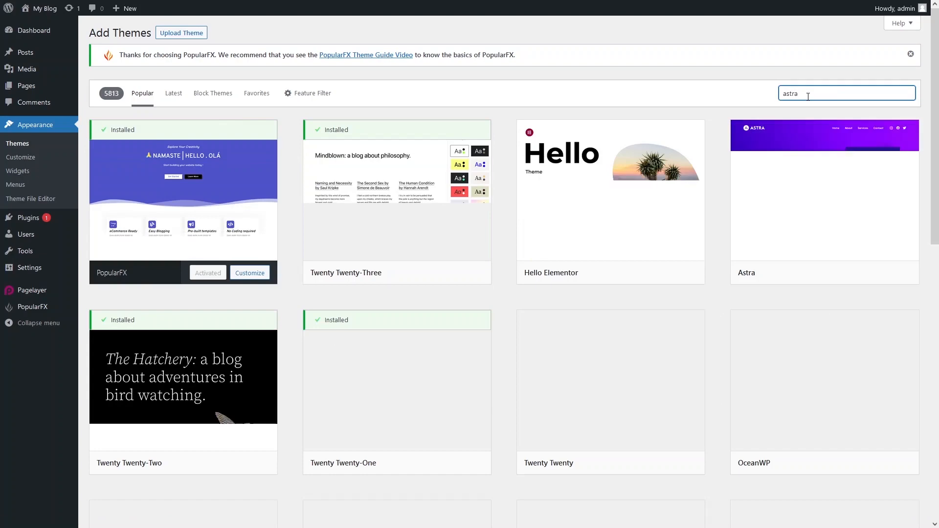
# - Install and activate the Astra theme, and reload the blog's front page to check it
pyautogui.click(225, 274)
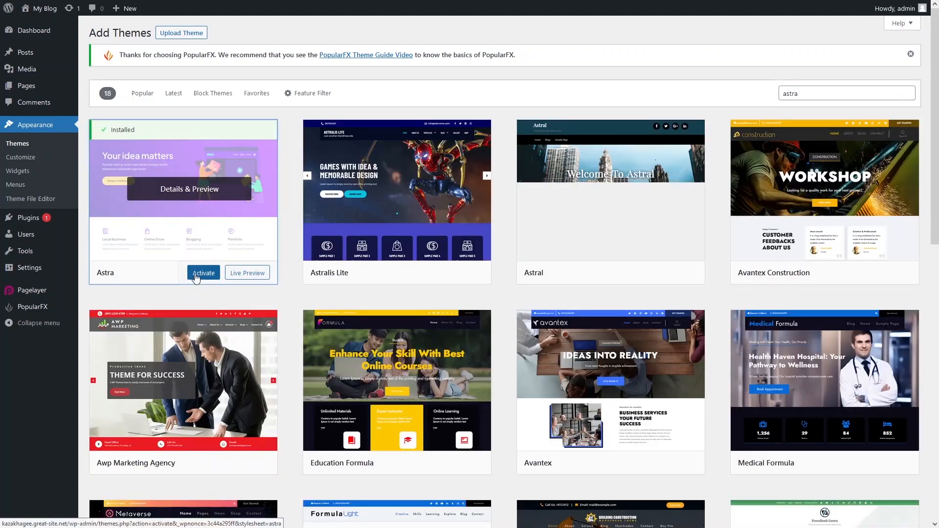
pyautogui.click(196, 274)
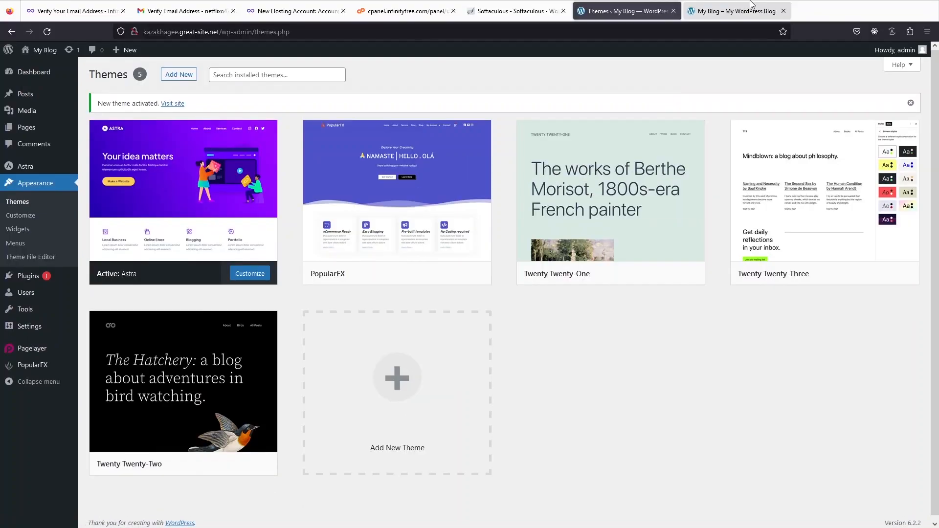
pyautogui.click(751, 4)
pyautogui.click(46, 35)
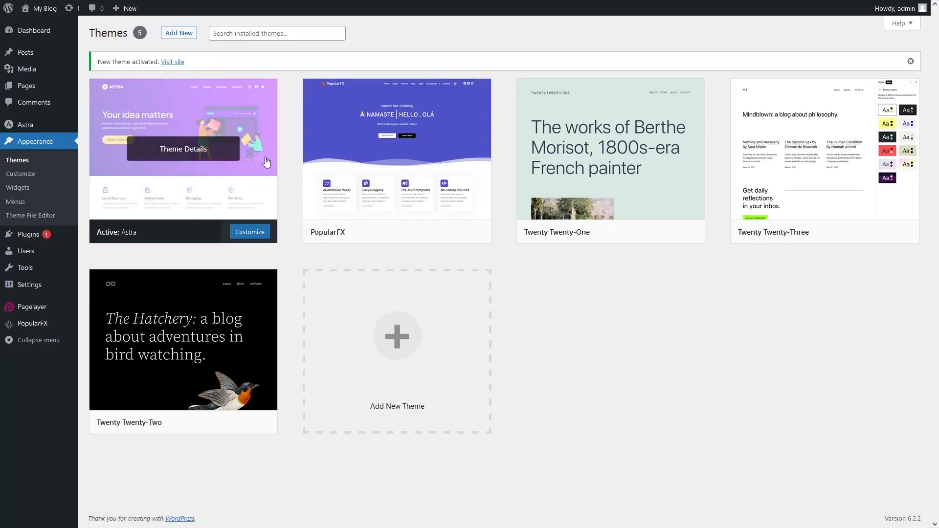
# - Open the customizer for the active Astra theme and look at its Page layout settings
pyautogui.click(250, 232)
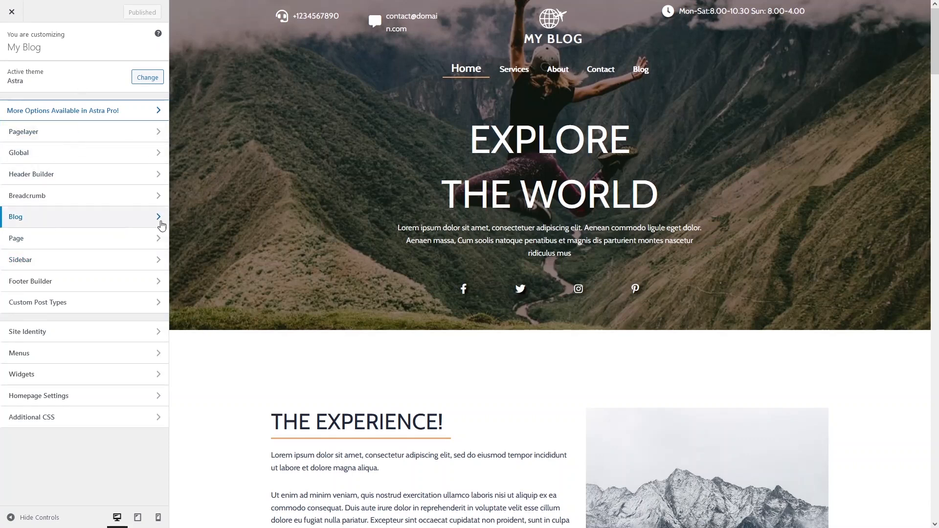
pyautogui.click(111, 243)
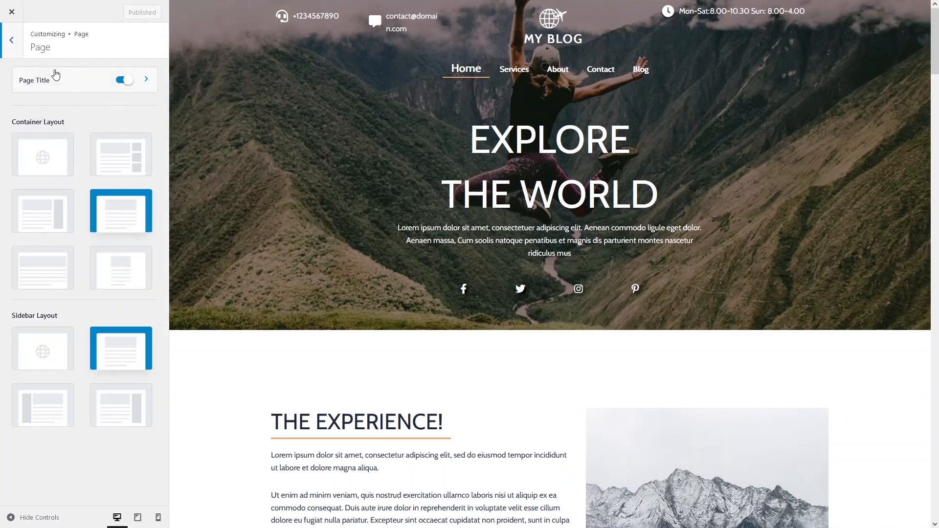
pyautogui.click(12, 43)
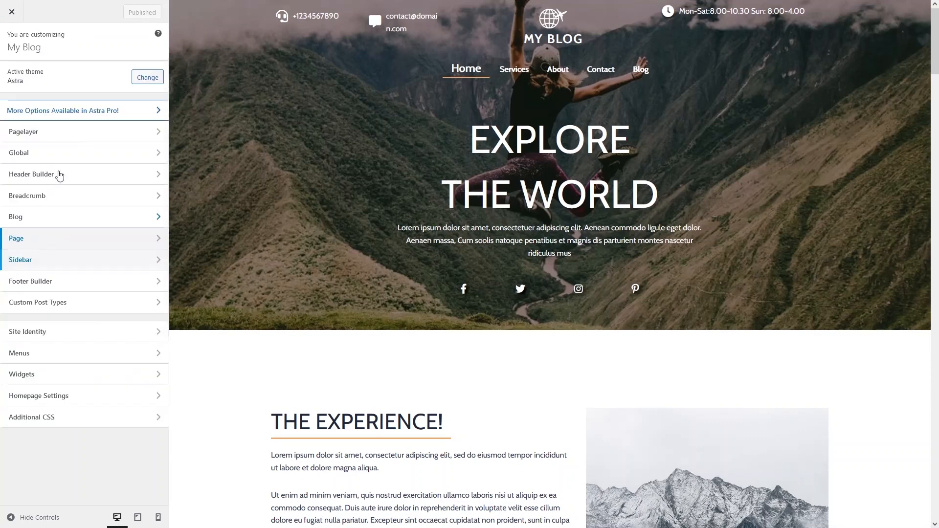
# - Examine the Blog / Archive settings in the customizer, including container layout, sidebar layout, content width, post structure and meta options
pyautogui.click(61, 224)
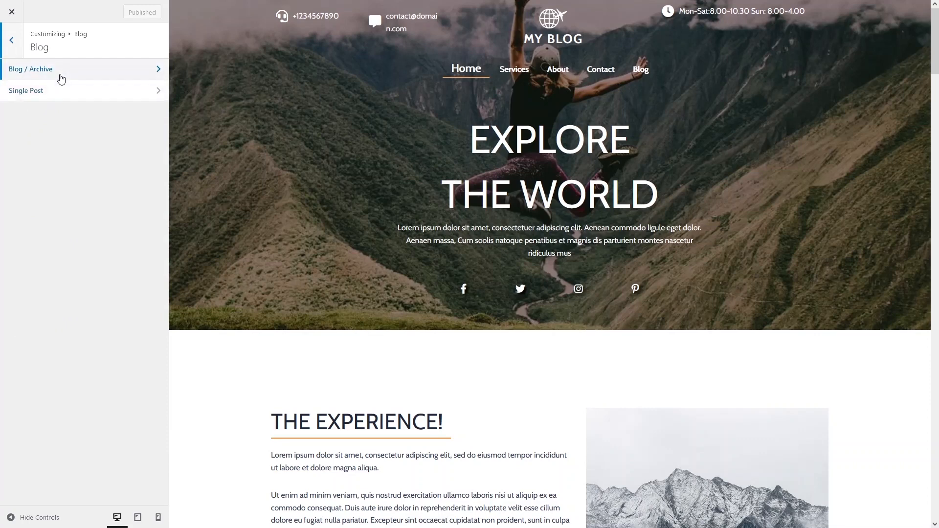
pyautogui.click(60, 78)
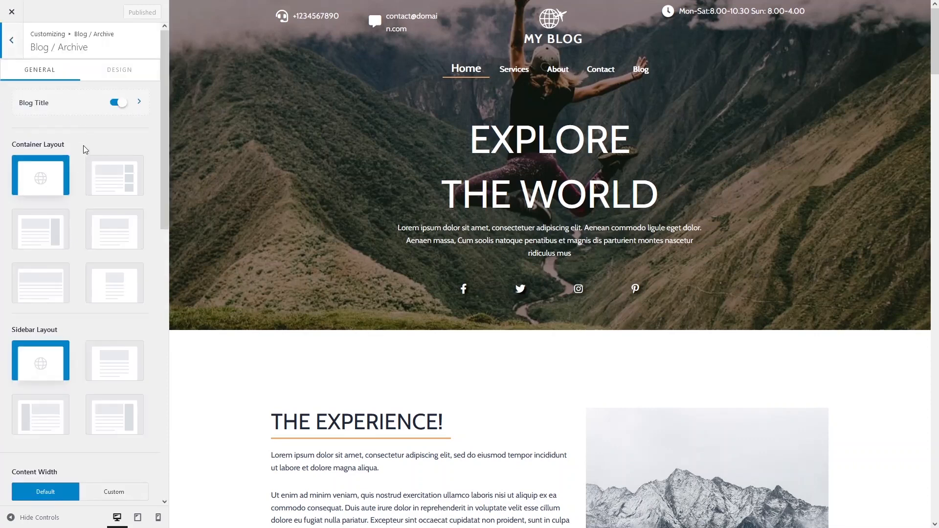
pyautogui.scroll(-4, 79, 154)
pyautogui.scroll(5, 78, 155)
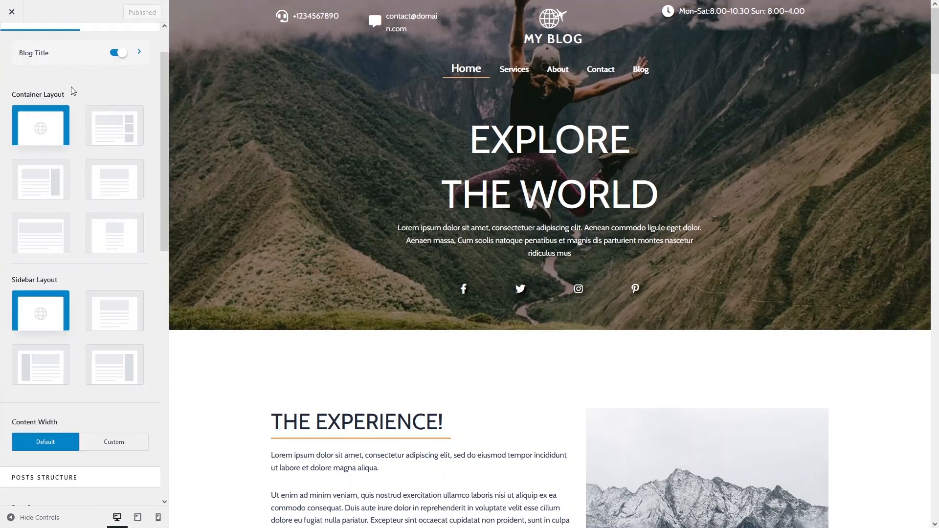
pyautogui.scroll(-3, 46, 111)
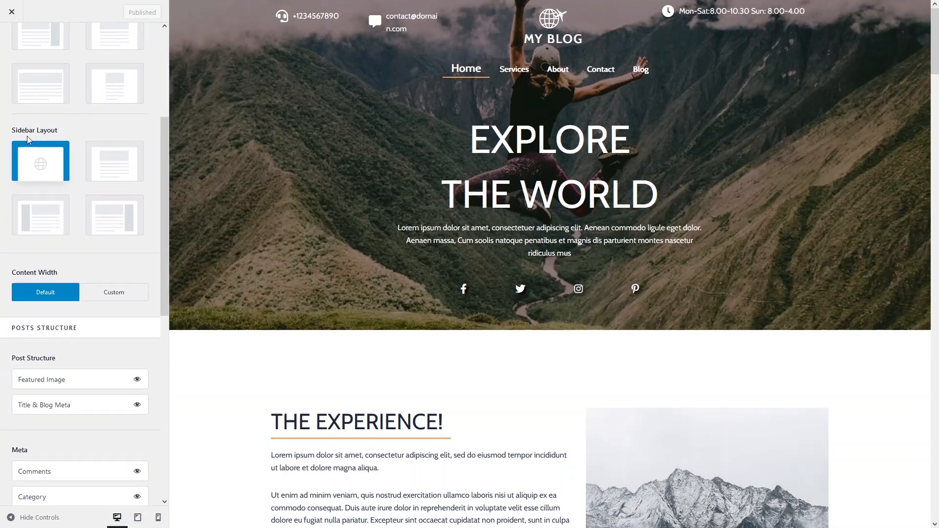
pyautogui.scroll(-3, 46, 168)
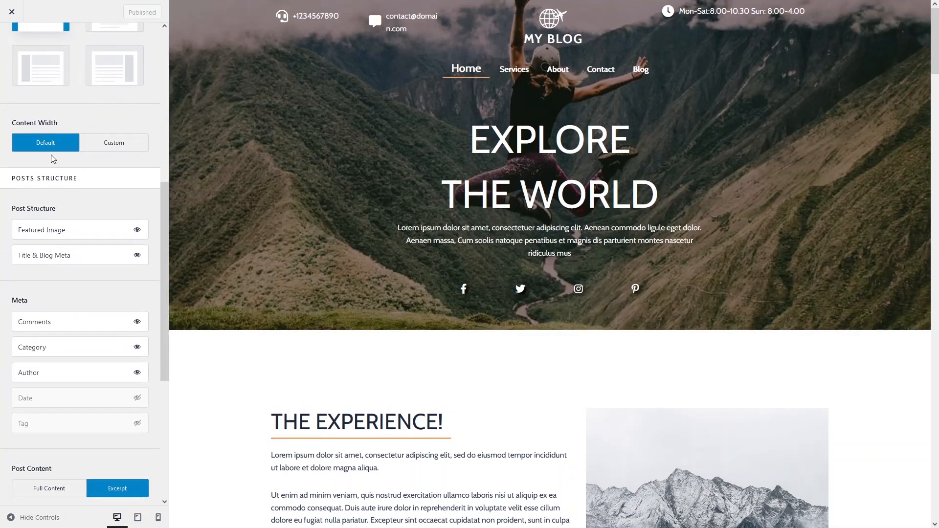
pyautogui.scroll(-2, 52, 154)
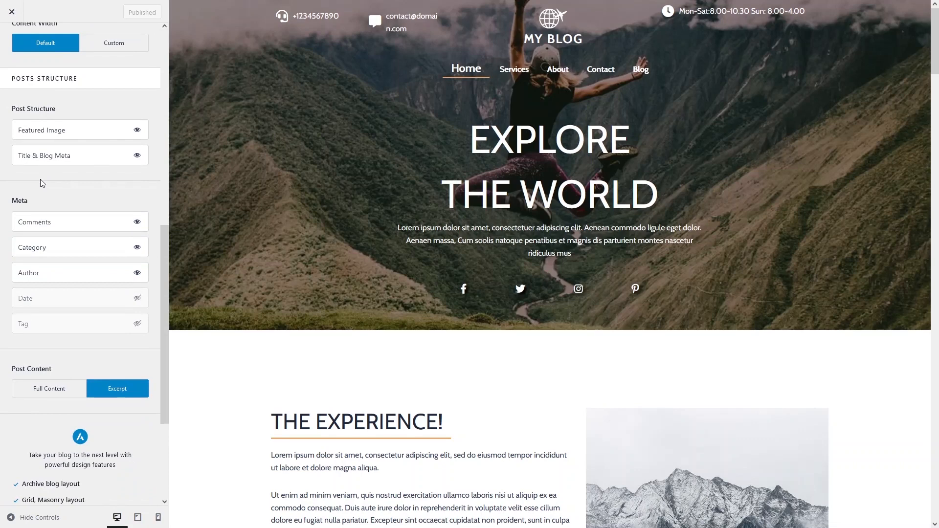
pyautogui.scroll(9, 40, 179)
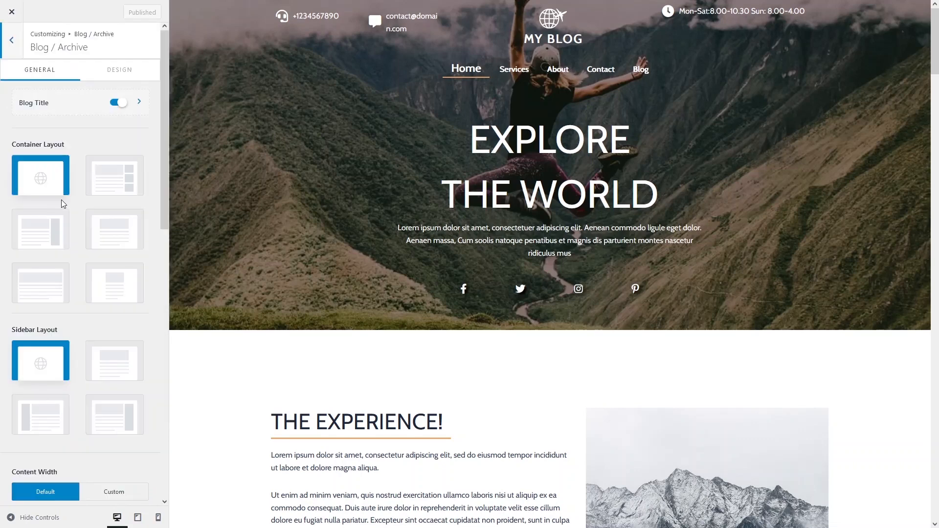